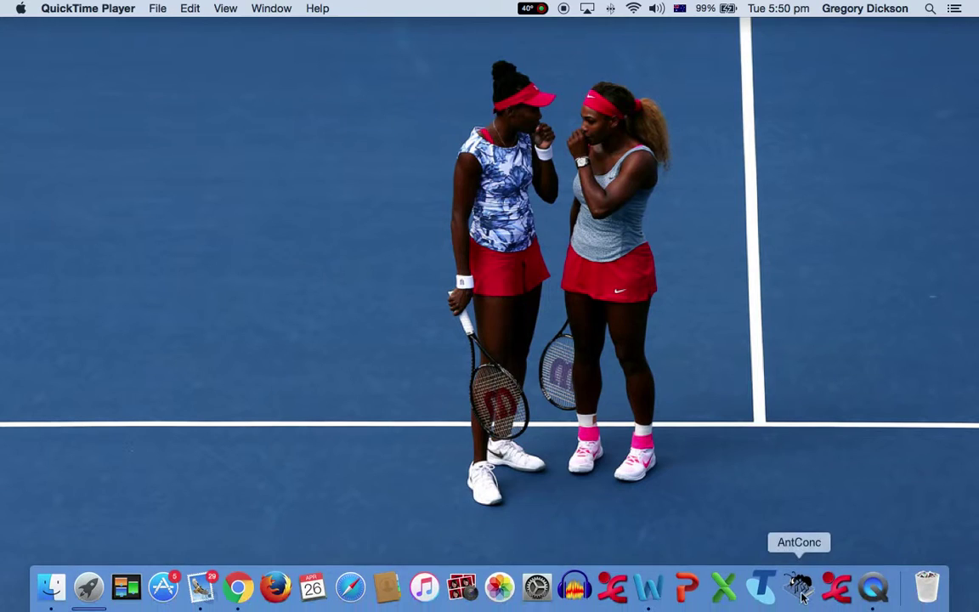
- Launch AntConc from the Dock and move its window toward the top-left of the screen
{"action": "left_click", "coordinate": [802, 598]}
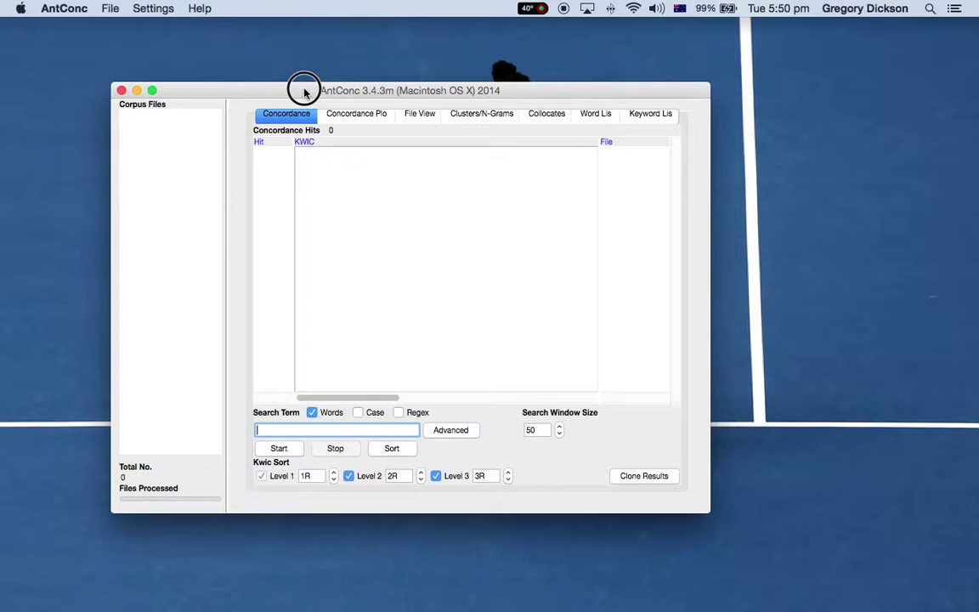
{"action": "left_click_drag", "start_coordinate": [299, 89], "coordinate": [245, 76]}
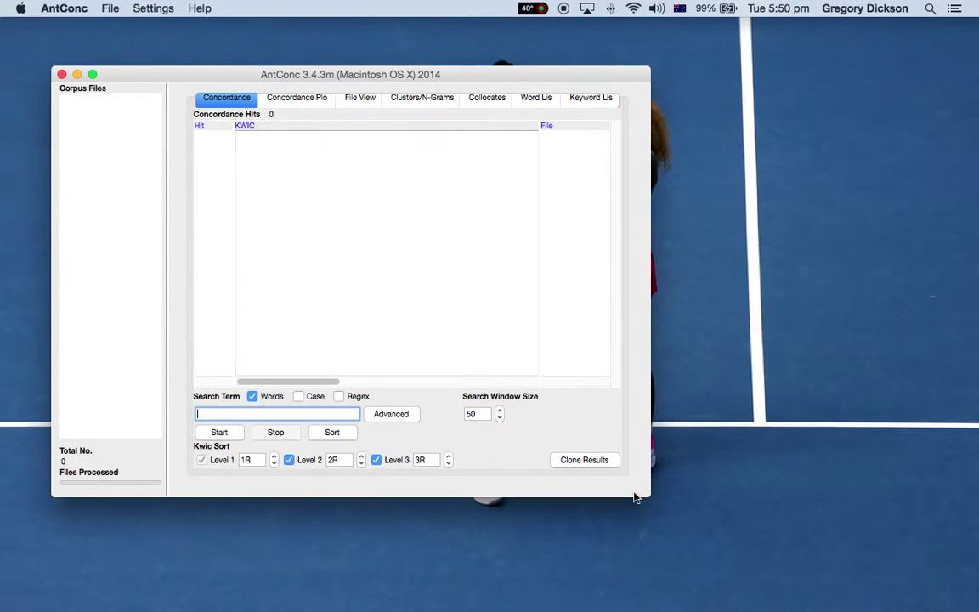
- Enlarge the AntConc window so all tool names fit, and look through the File menu
{"action": "left_click_drag", "start_coordinate": [649, 496], "coordinate": [907, 518]}
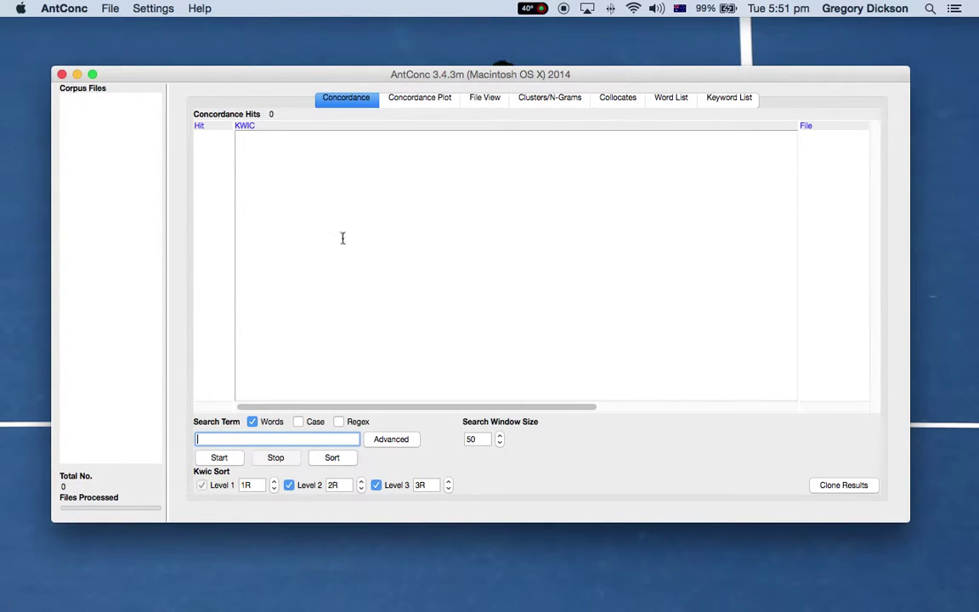
{"action": "left_click", "coordinate": [111, 10]}
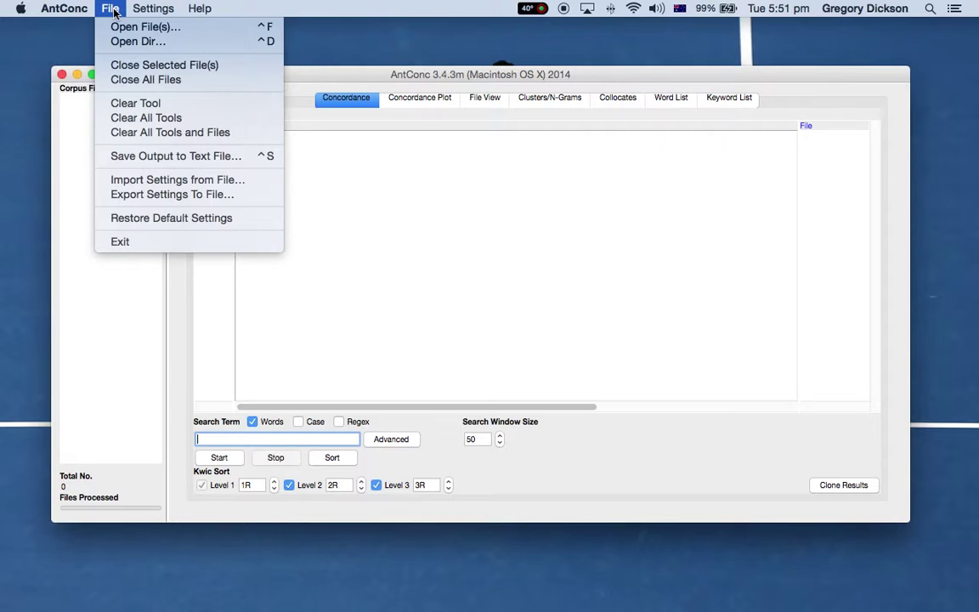
{"action": "left_click", "coordinate": [113, 10]}
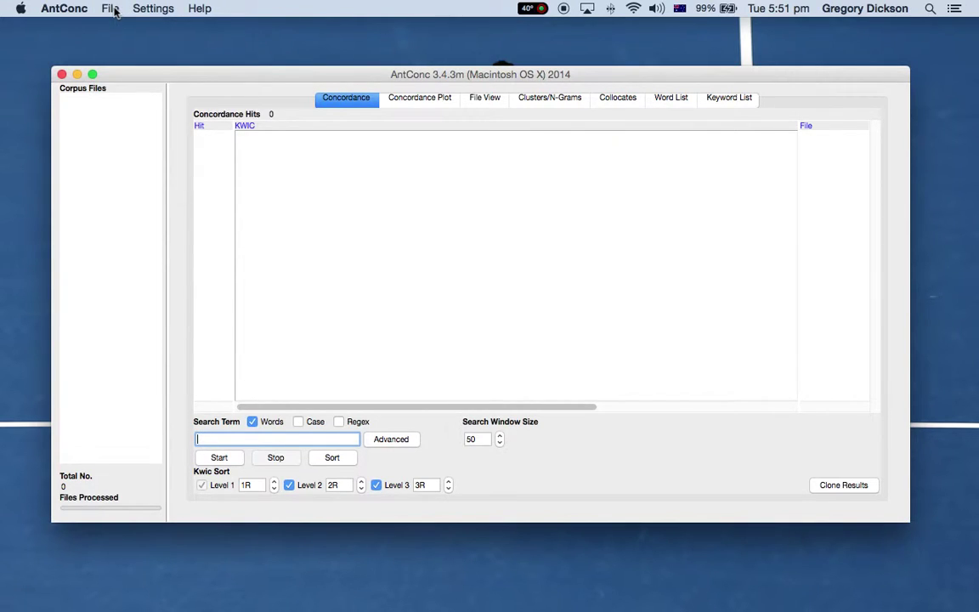
{"action": "left_click", "coordinate": [115, 11]}
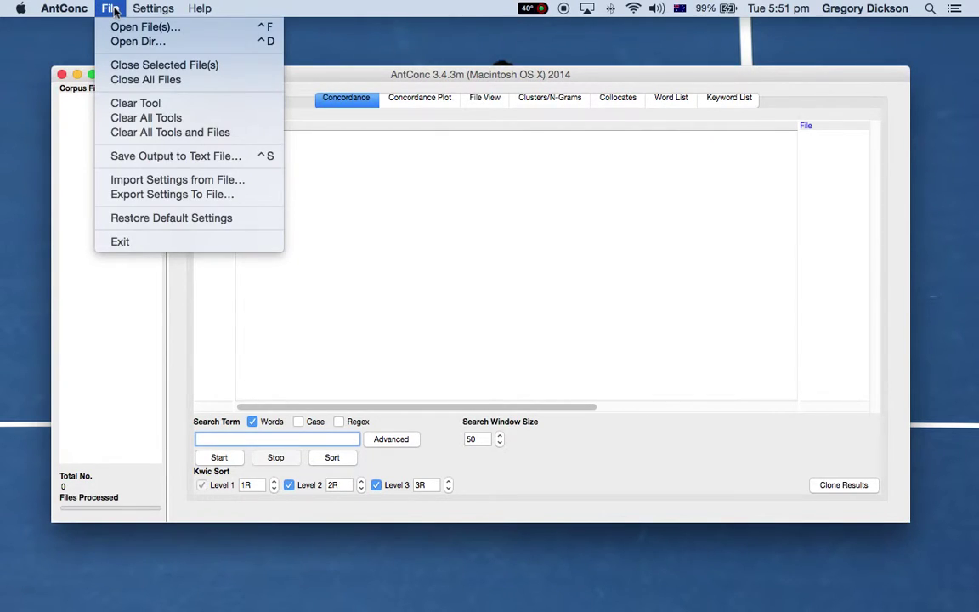
{"action": "left_click", "coordinate": [113, 11]}
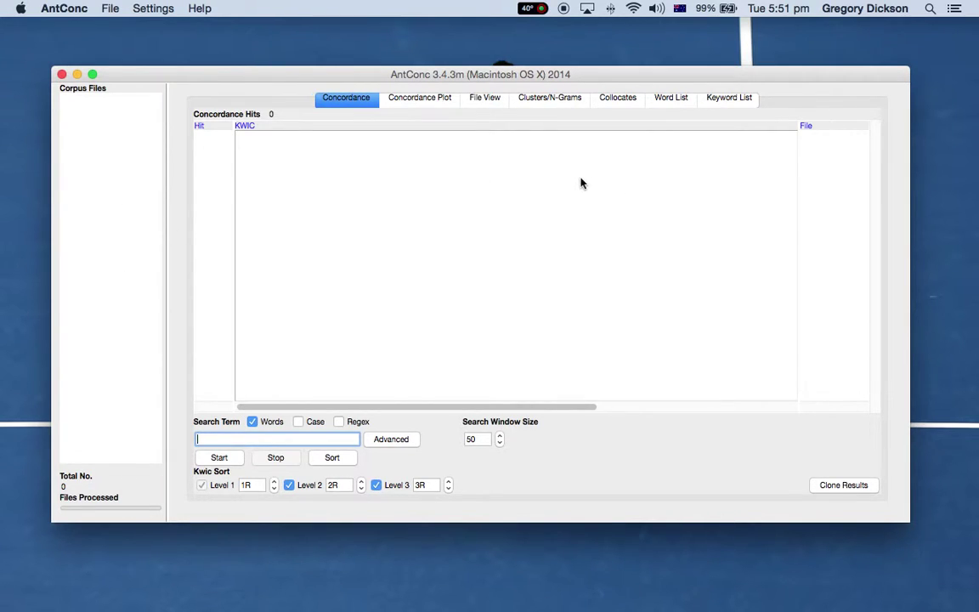
- Look through the Settings menu, then bring up the file-open dialog for corpus files
{"action": "left_click", "coordinate": [147, 6]}
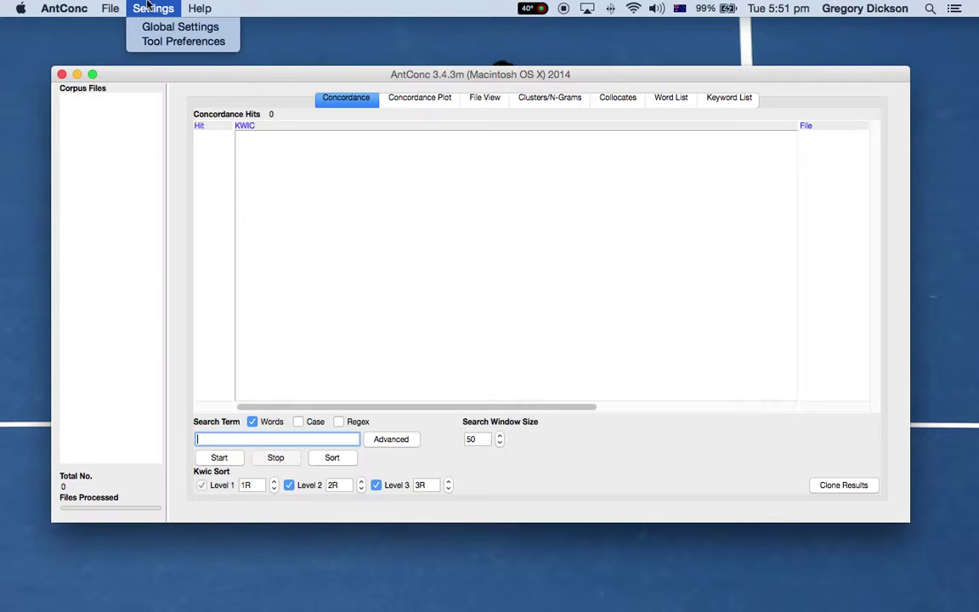
{"action": "mouse_move", "coordinate": [106, 8]}
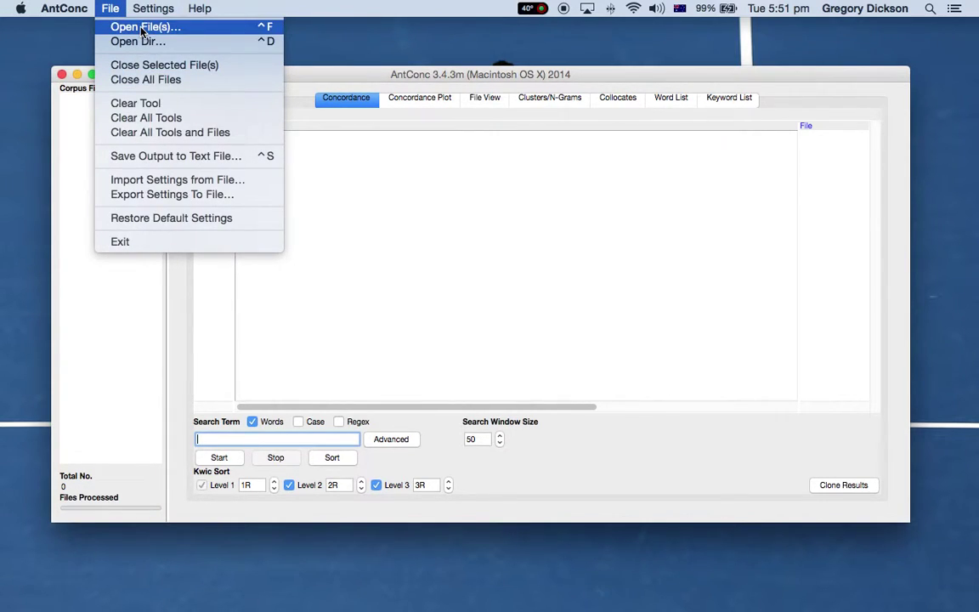
{"action": "left_click", "coordinate": [176, 60]}
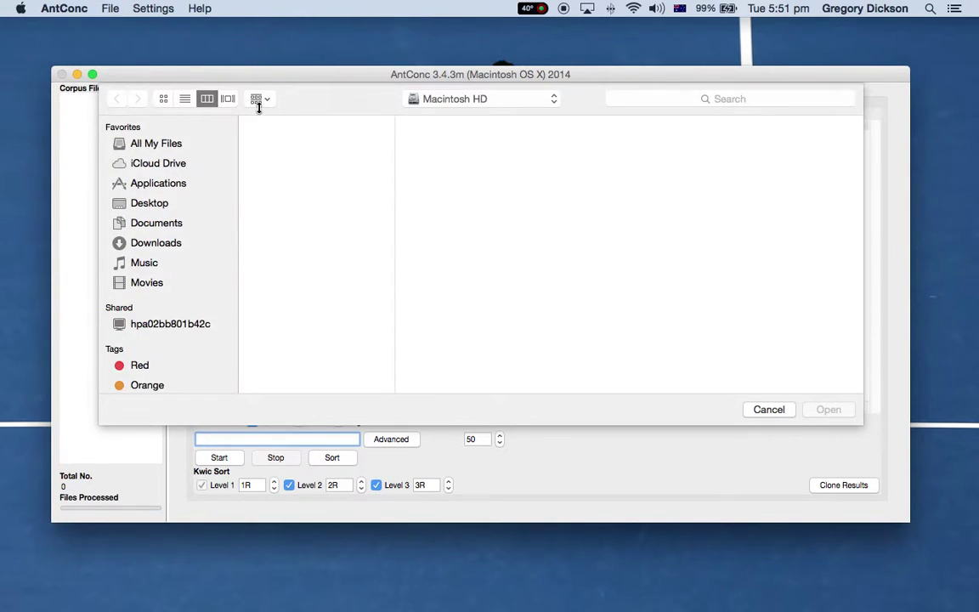
- Load 'Ngukurr Written GT 2015 Online Interview' from Documents > Kriol > Corpus into the corpus
{"action": "left_click", "coordinate": [170, 220]}
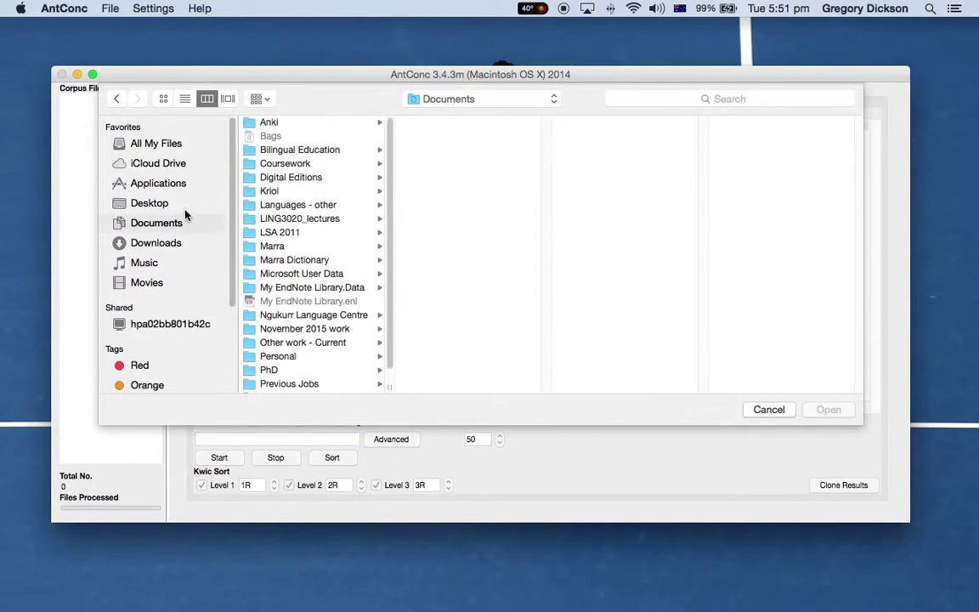
{"action": "left_click", "coordinate": [271, 192]}
{"action": "left_click", "coordinate": [430, 163]}
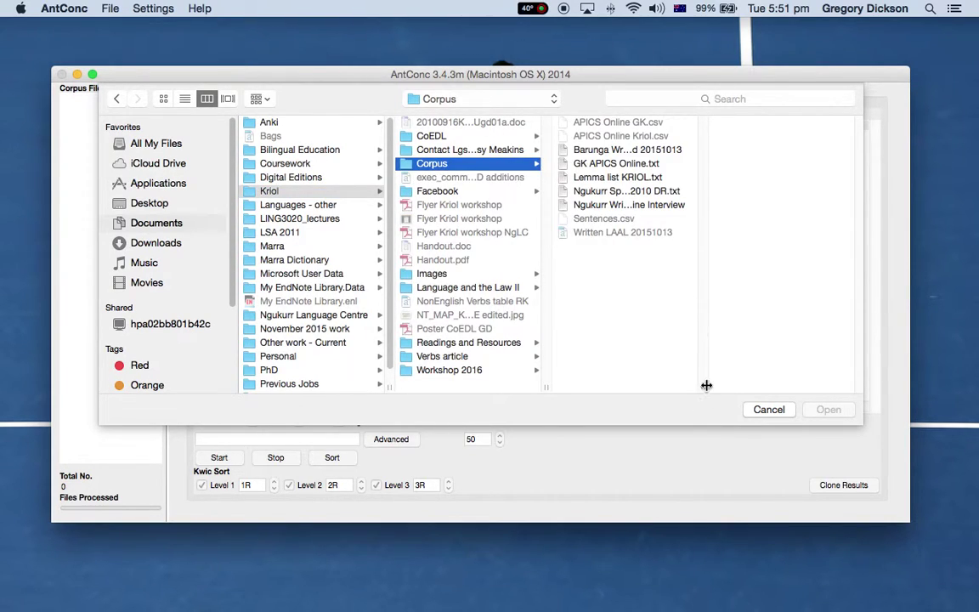
{"action": "left_click_drag", "start_coordinate": [705, 387], "coordinate": [798, 387]}
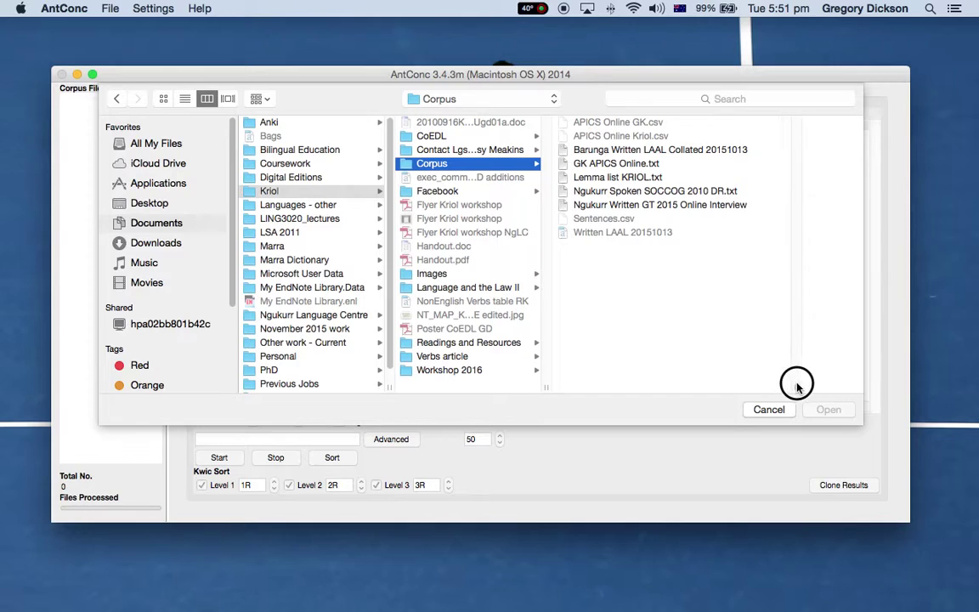
{"action": "left_click", "coordinate": [674, 207]}
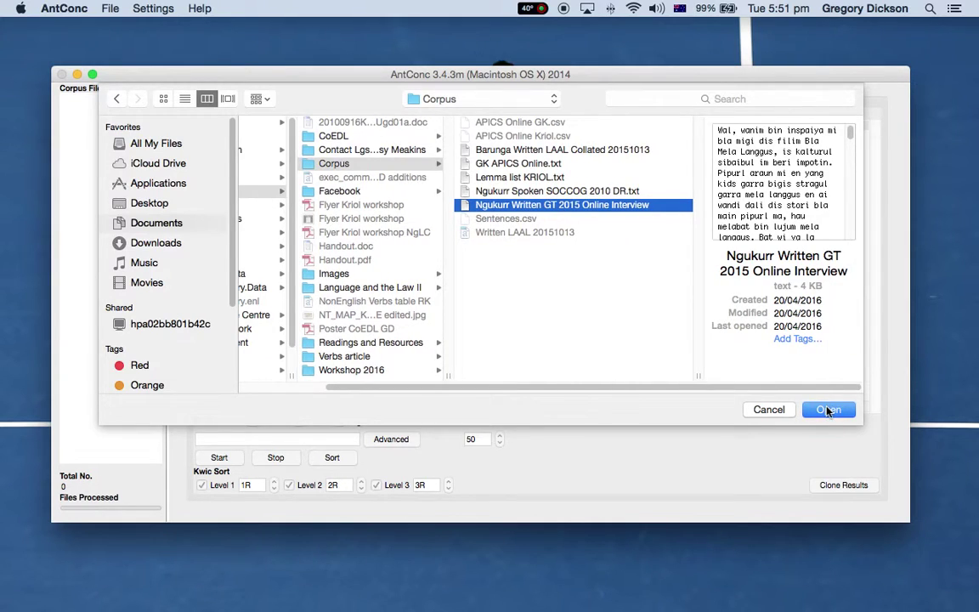
{"action": "left_click", "coordinate": [828, 411]}
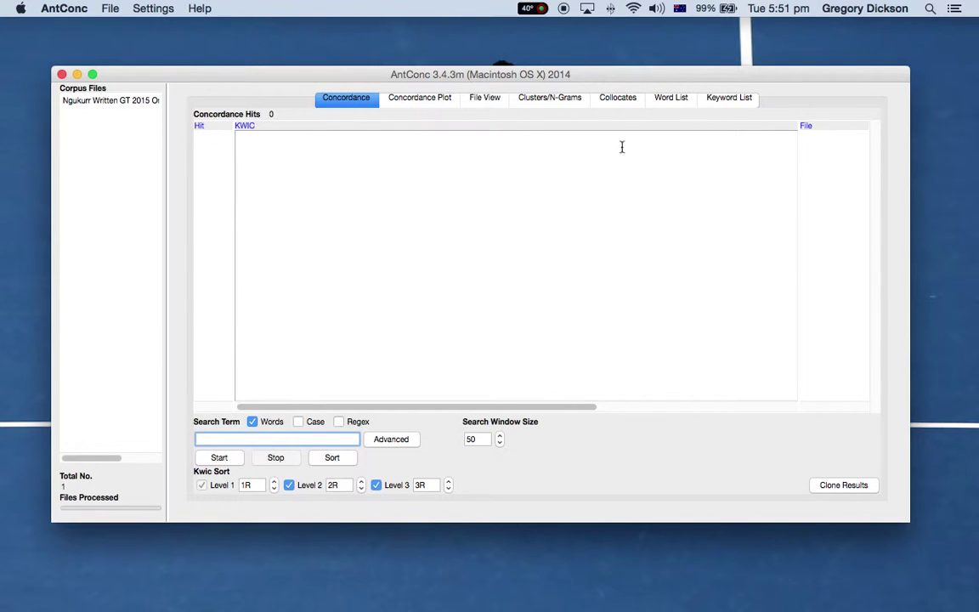
- Show and scroll the Ngukurr interview text in File View, then switch to the Word List tool
{"action": "left_click", "coordinate": [484, 101]}
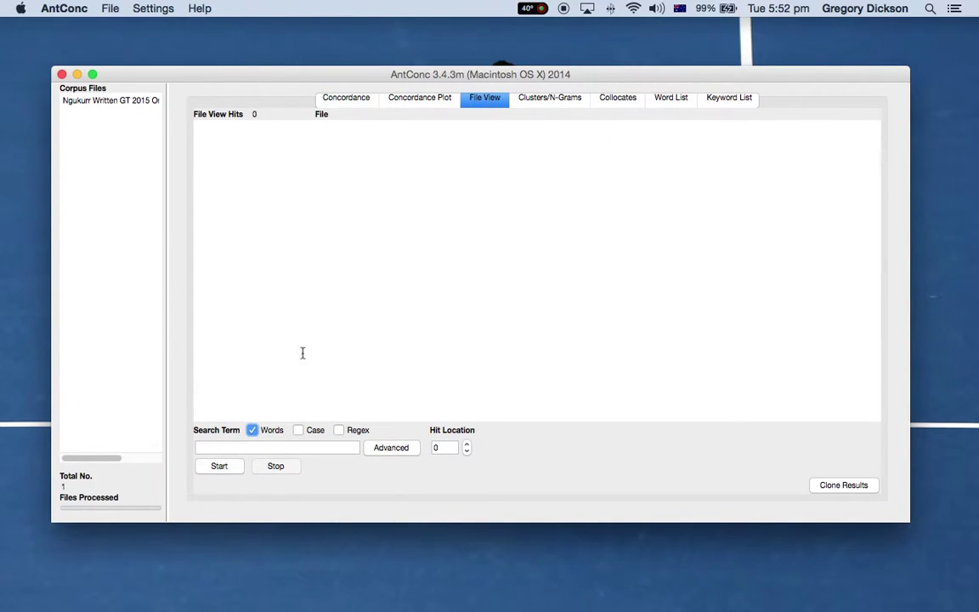
{"action": "left_click", "coordinate": [219, 466]}
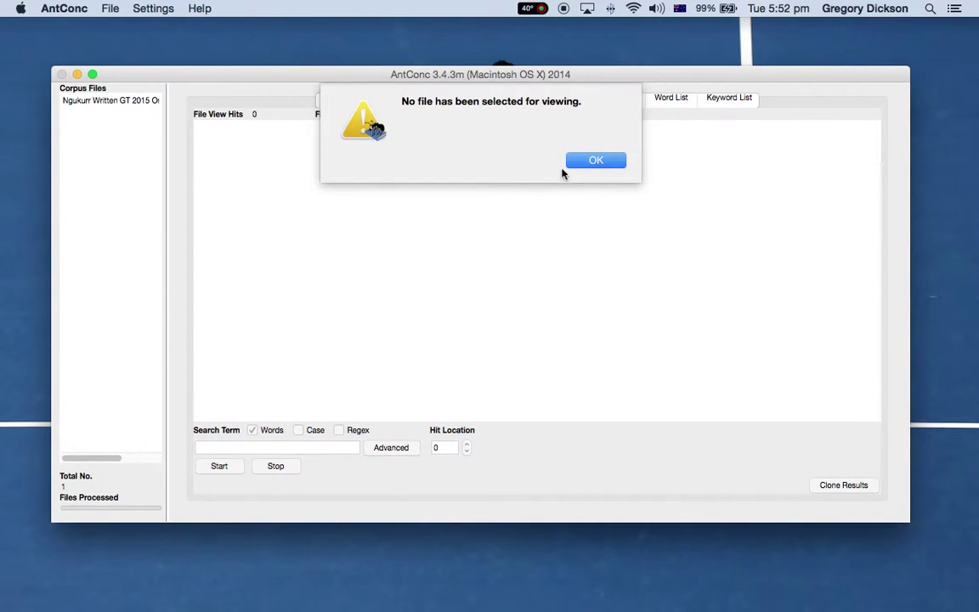
{"action": "left_click", "coordinate": [585, 160]}
{"action": "left_click", "coordinate": [110, 102]}
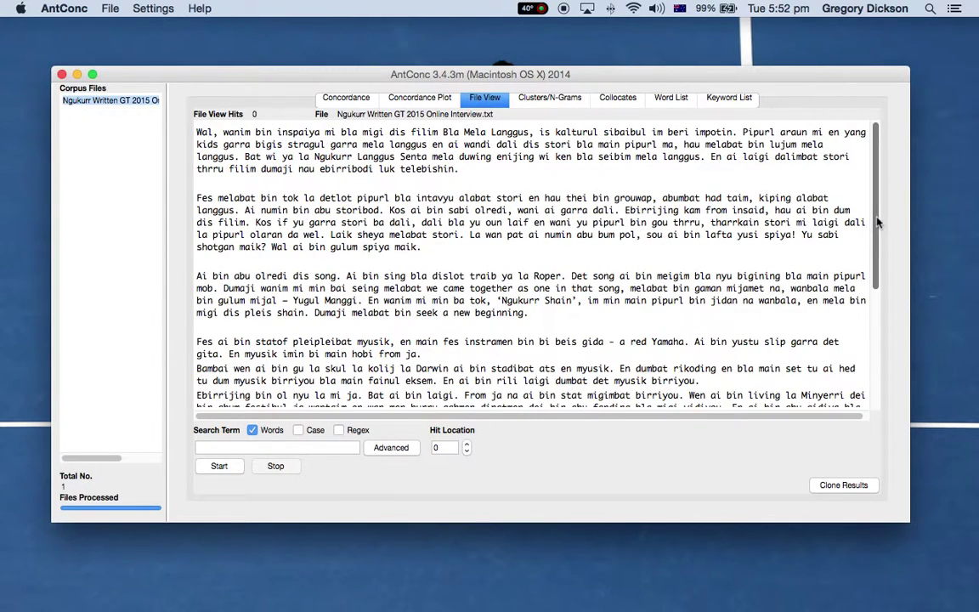
{"action": "left_click_drag", "start_coordinate": [878, 223], "coordinate": [857, 158]}
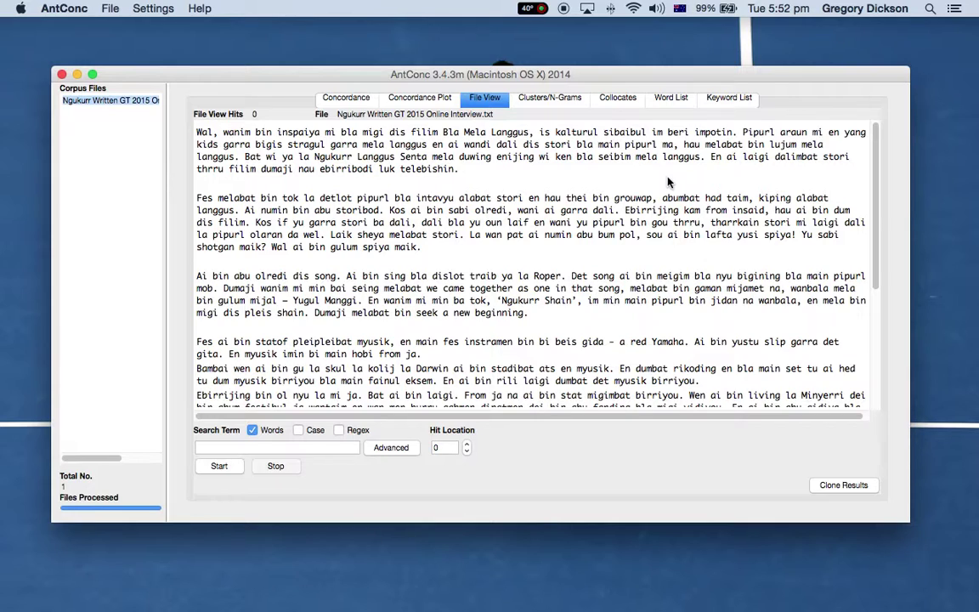
{"action": "left_click", "coordinate": [674, 99]}
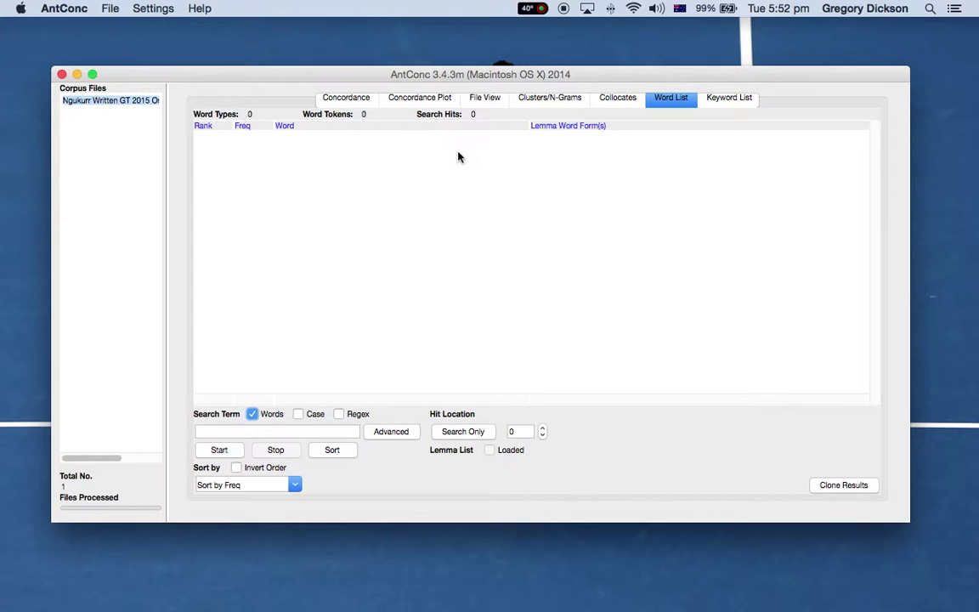
- Generate the word list: 281 types, 663 tokens, with 'bin' top at 42
{"action": "left_click", "coordinate": [228, 451]}
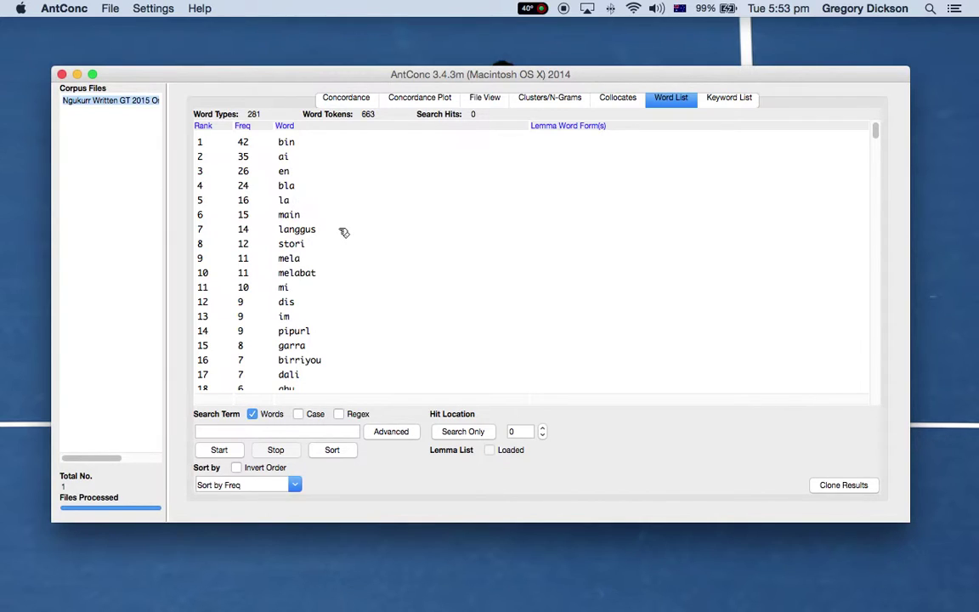
- Concordance 'mela' (11 hits), sort by following words, and view one hit in full text
{"action": "left_click", "coordinate": [350, 101]}
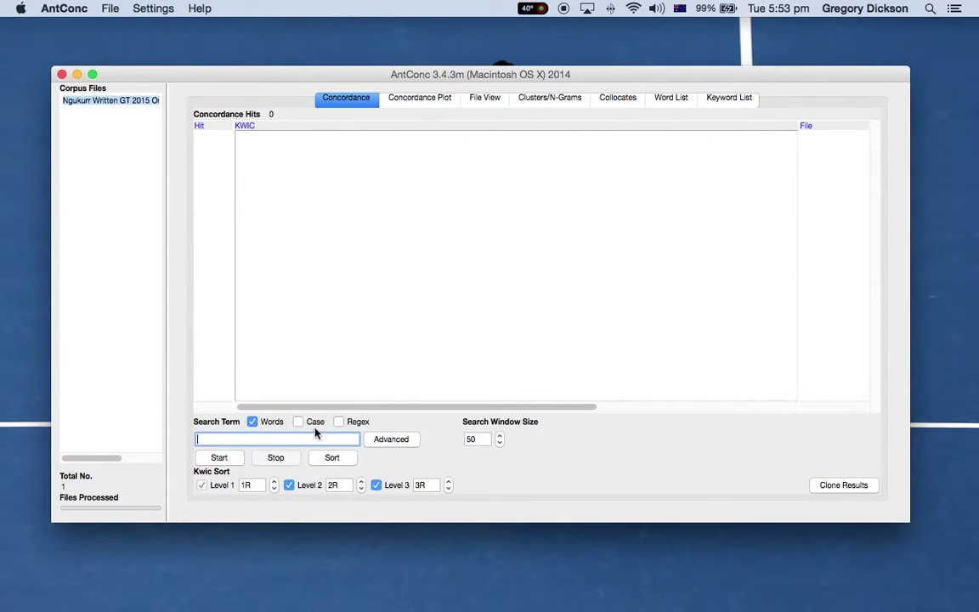
{"action": "type", "text": "mela"}
{"action": "key", "text": "Return"}
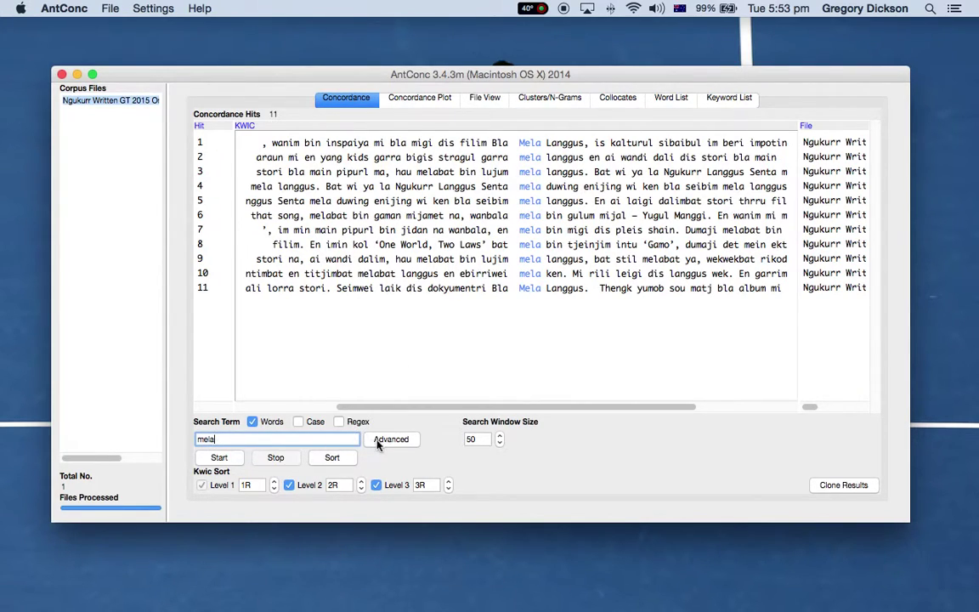
{"action": "left_click", "coordinate": [333, 457]}
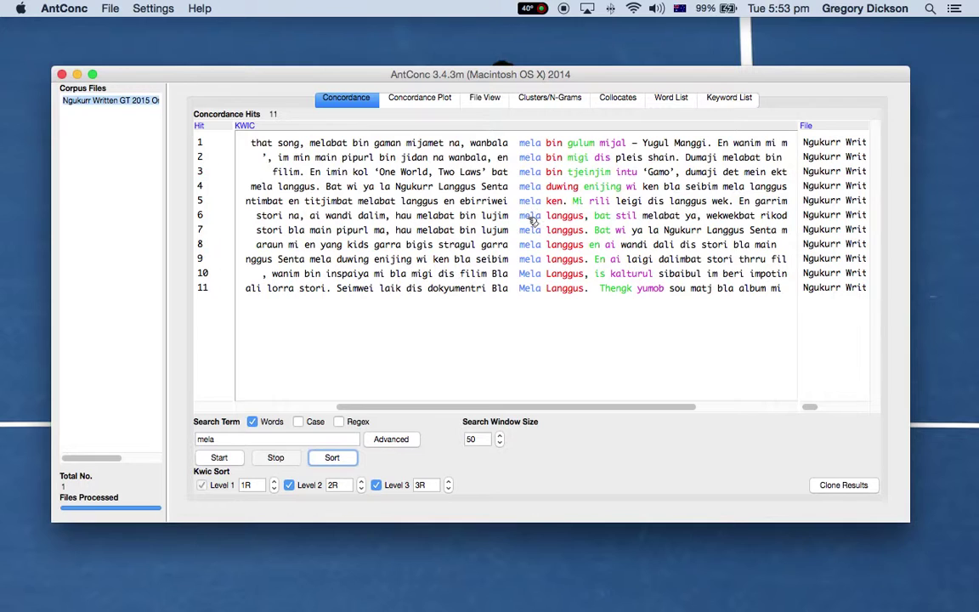
{"action": "left_click", "coordinate": [530, 172]}
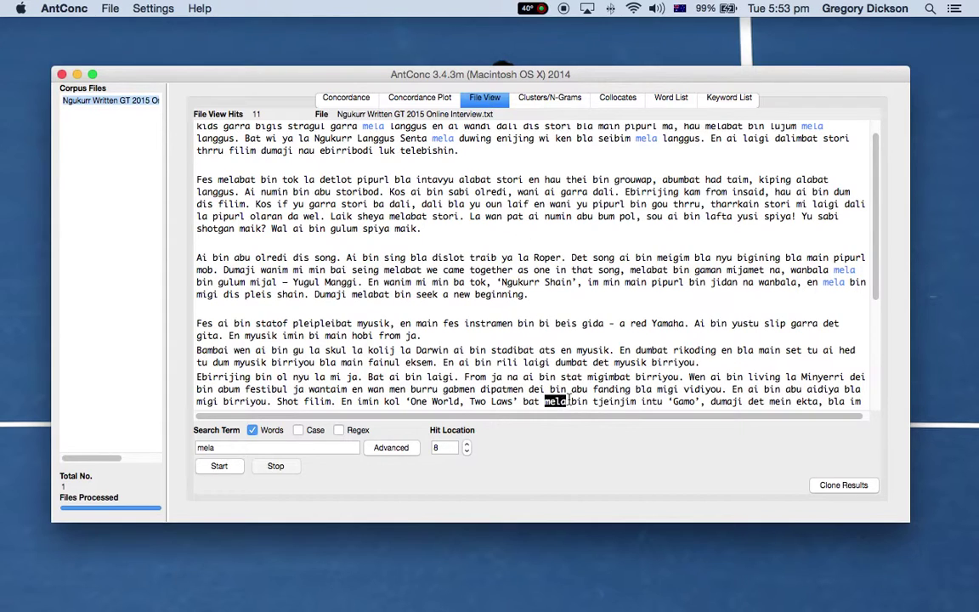
{"action": "left_click", "coordinate": [355, 103]}
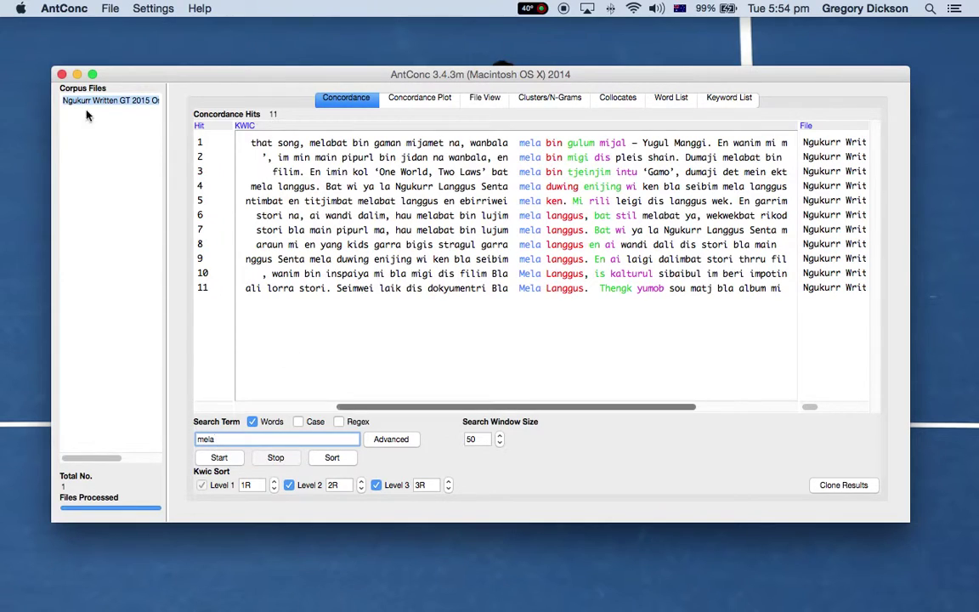
- Add 'Ngukurr Spoken SOCCOG 2010 DR.txt' from Documents > Kriol > Corpus as a second corpus file
{"action": "left_click", "coordinate": [110, 8]}
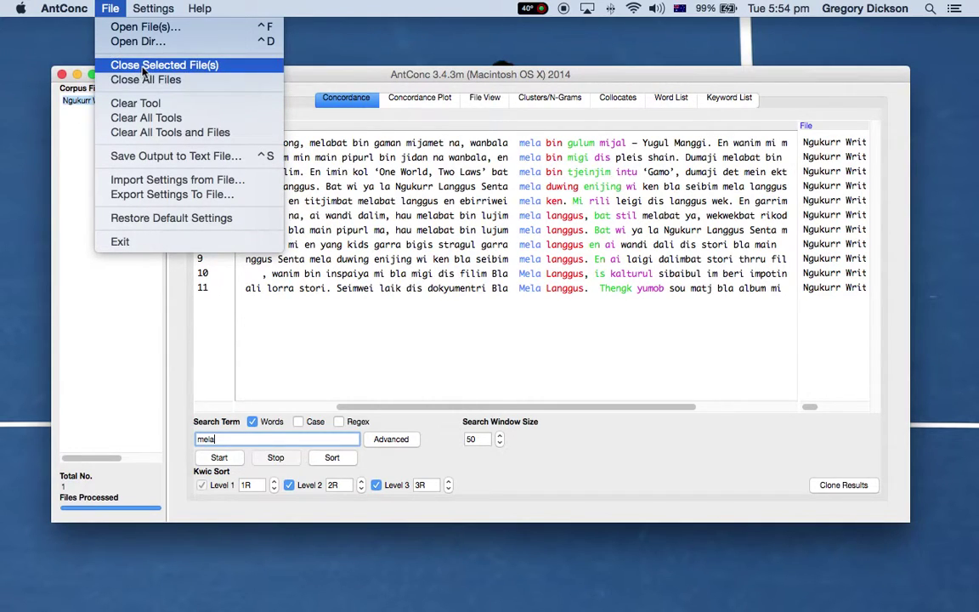
{"action": "left_click", "coordinate": [144, 27]}
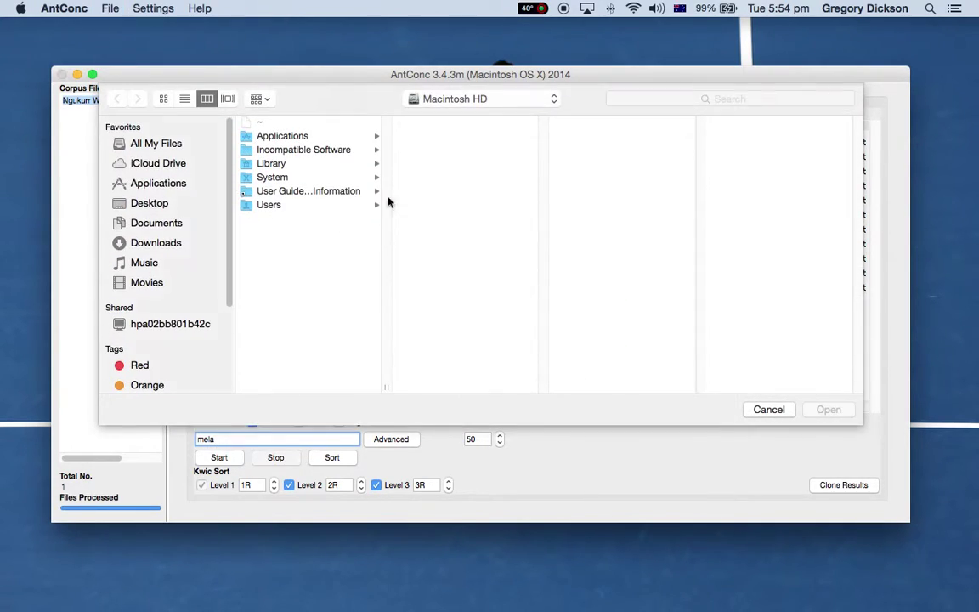
{"action": "left_click", "coordinate": [156, 222]}
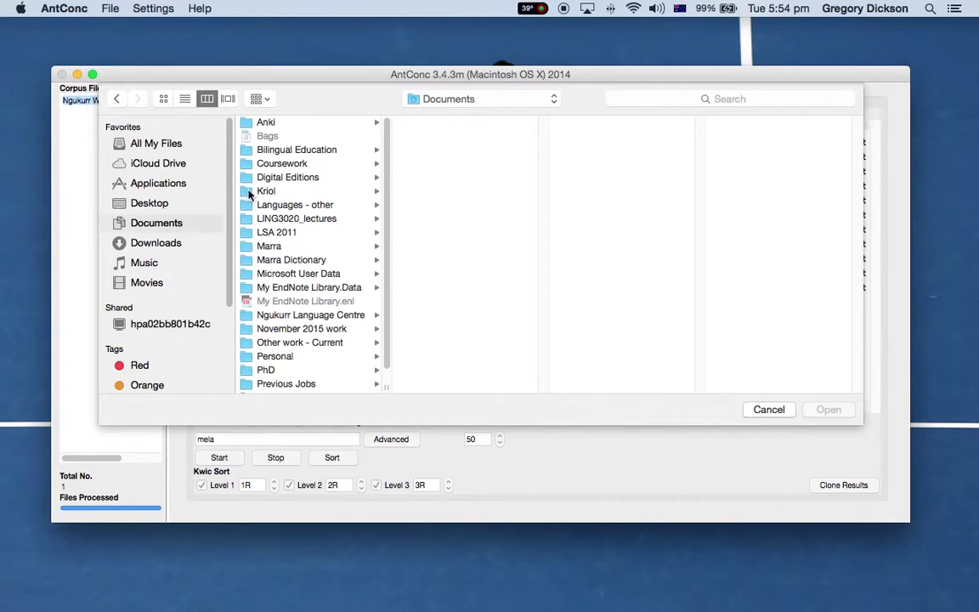
{"action": "left_click", "coordinate": [284, 192]}
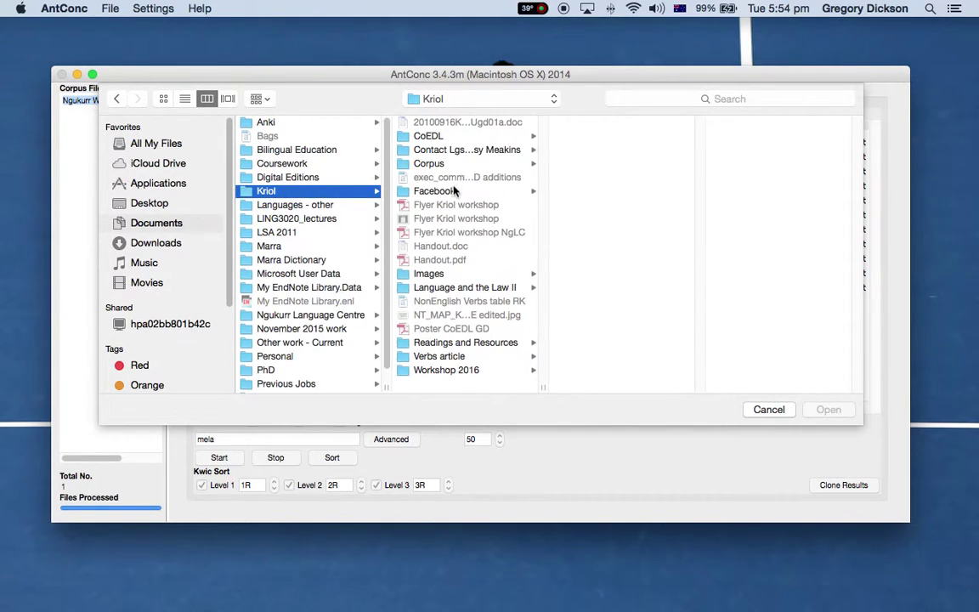
{"action": "left_click", "coordinate": [432, 164]}
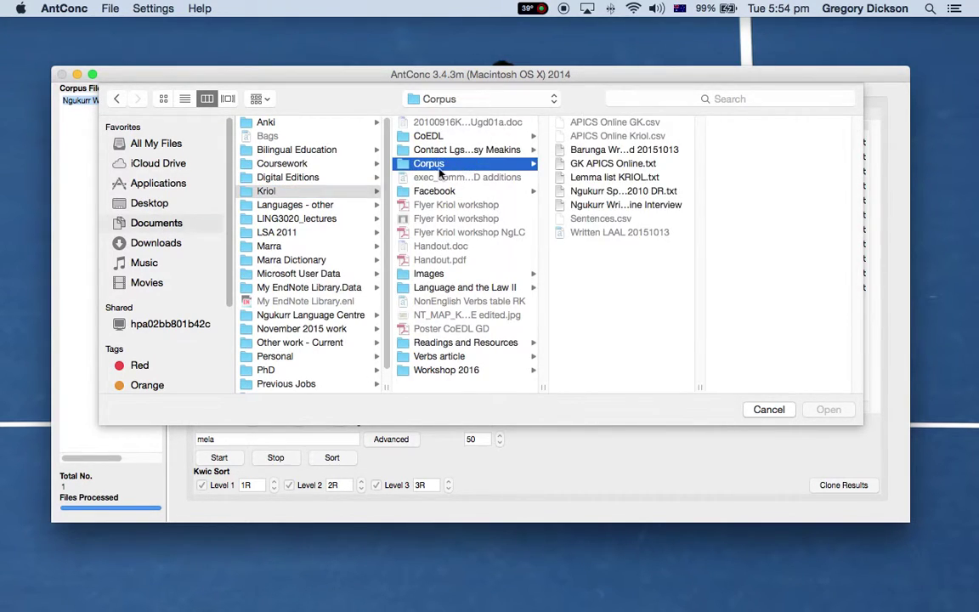
{"action": "left_click", "coordinate": [601, 192]}
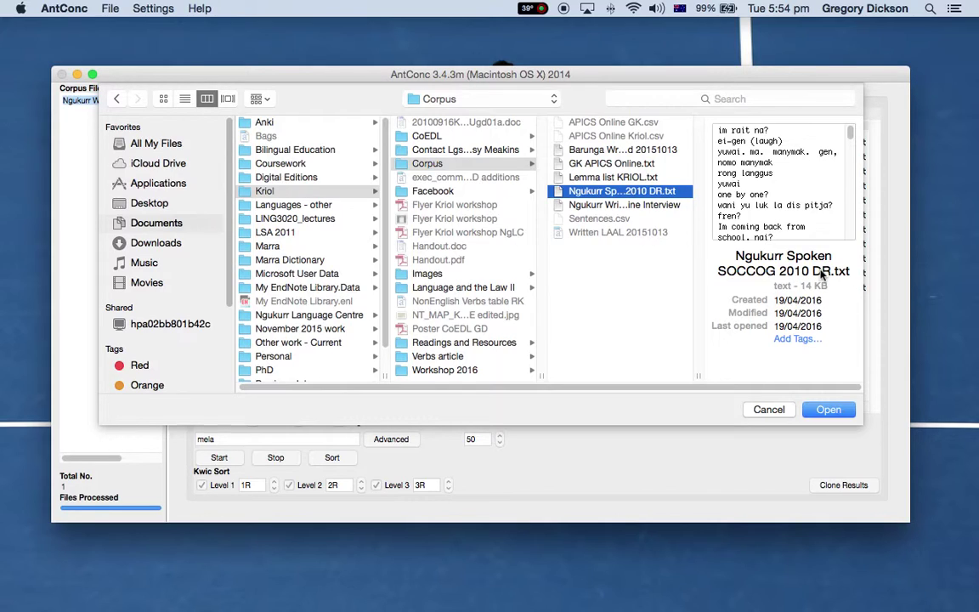
{"action": "left_click", "coordinate": [834, 416]}
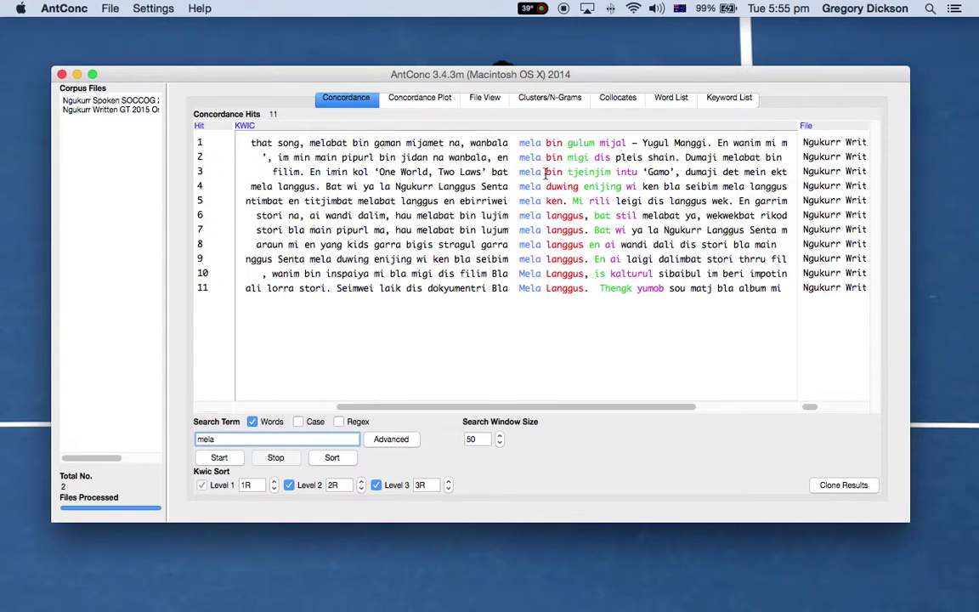
- Regenerate the word list for both files (688 types, 3353 tokens) and jump to 'bat' concordance lines
{"action": "left_click", "coordinate": [670, 97]}
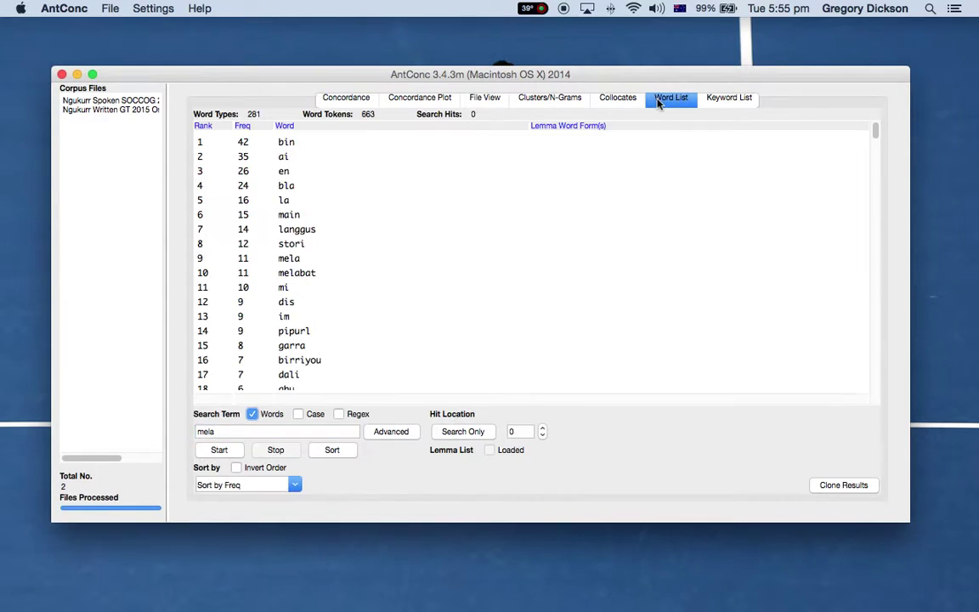
{"action": "left_click", "coordinate": [220, 451]}
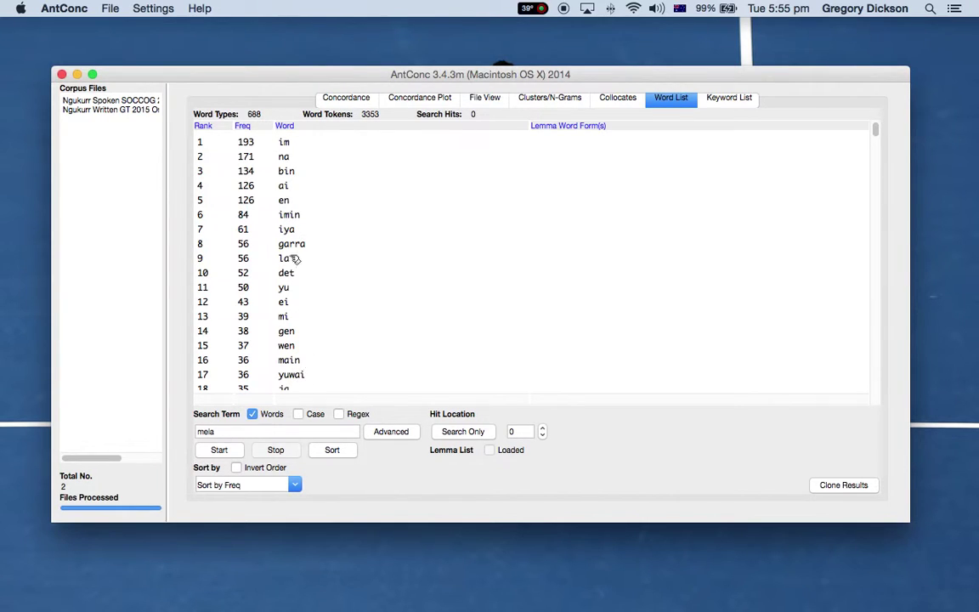
{"action": "left_click_drag", "start_coordinate": [875, 126], "coordinate": [873, 149]}
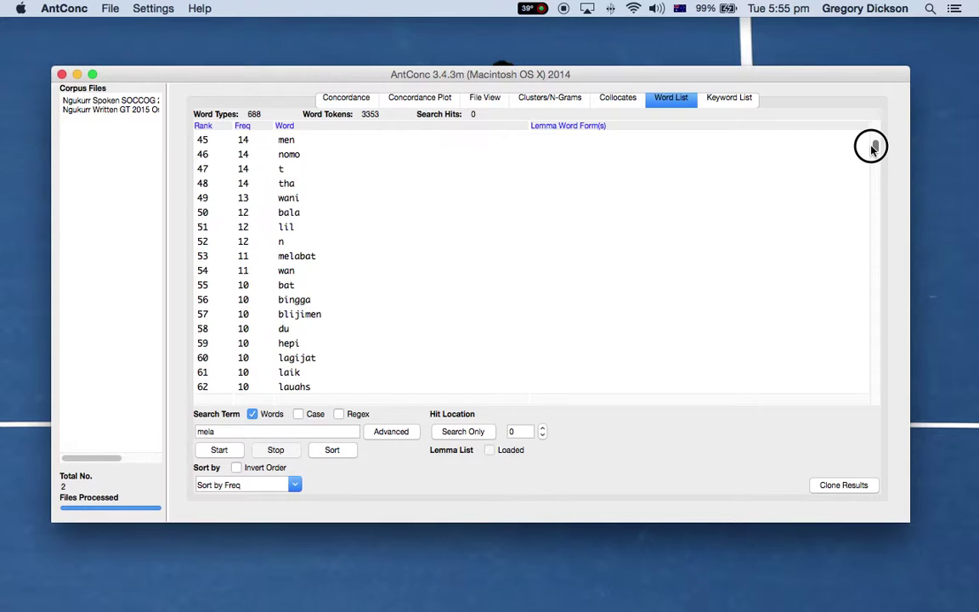
{"action": "left_click", "coordinate": [282, 284]}
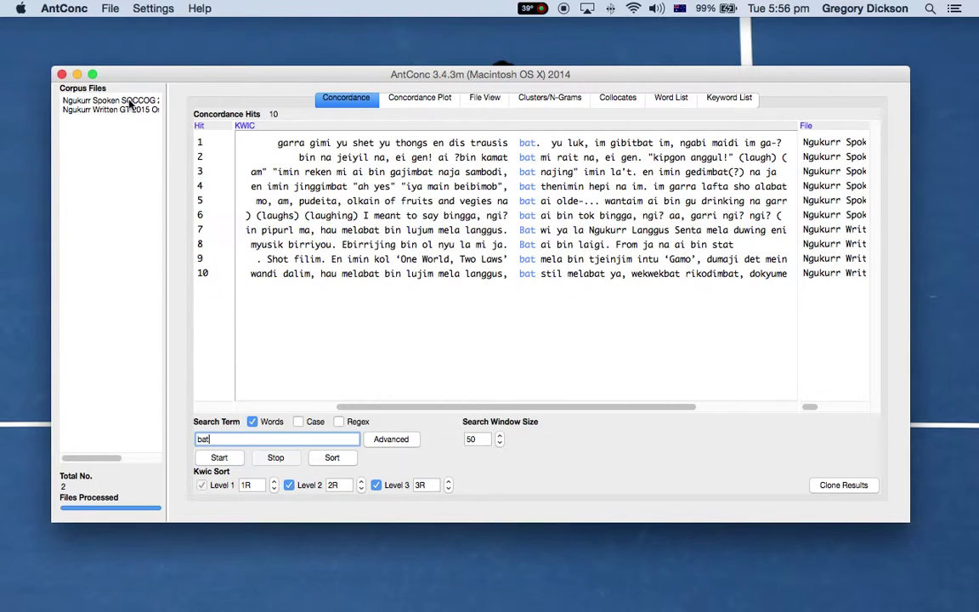
- With the 10-hit 'bat' concordance showing, open the File menu
{"action": "left_click", "coordinate": [110, 6]}
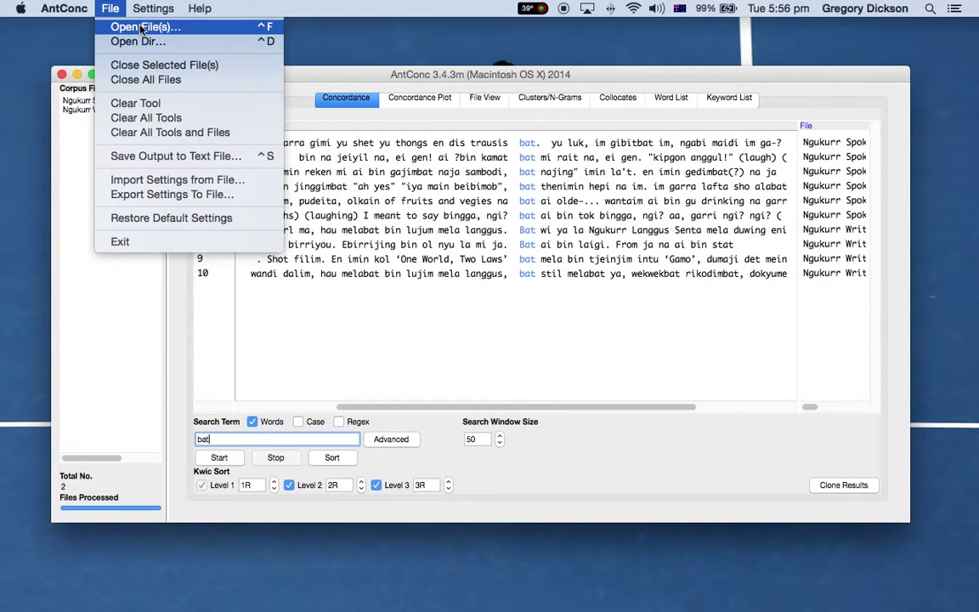
- Add 'Barunga Written LAAL Collated 20151013' from Documents > Kriol > Corpus as the third corpus file
{"action": "left_click", "coordinate": [142, 28]}
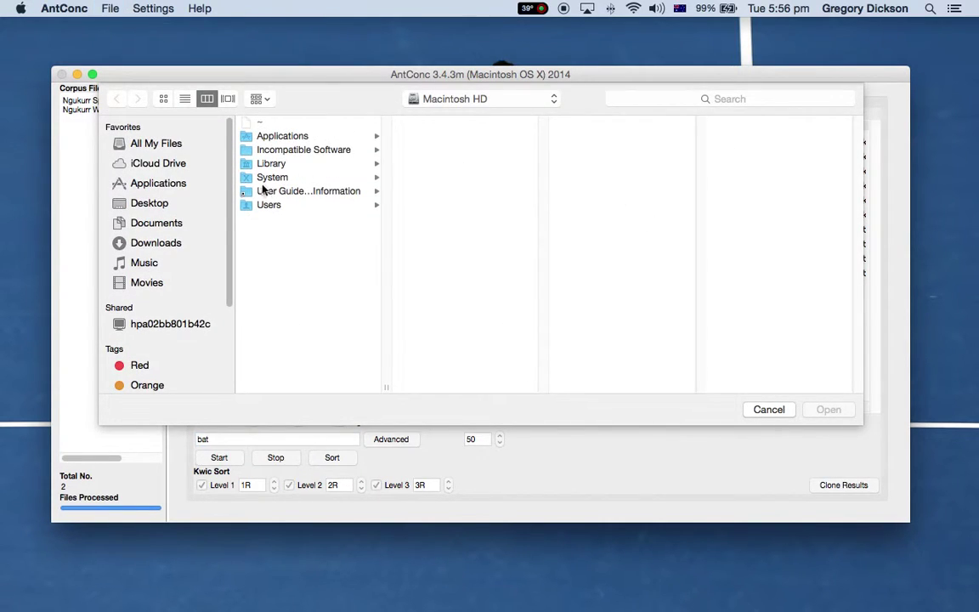
{"action": "left_click", "coordinate": [177, 202]}
{"action": "left_click", "coordinate": [156, 222]}
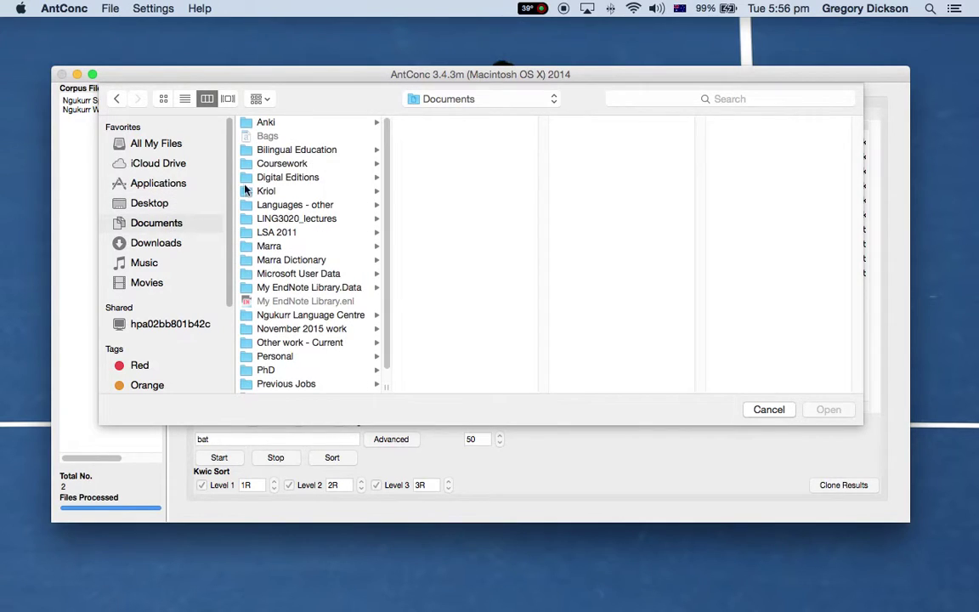
{"action": "left_click", "coordinate": [289, 190]}
{"action": "left_click", "coordinate": [476, 164]}
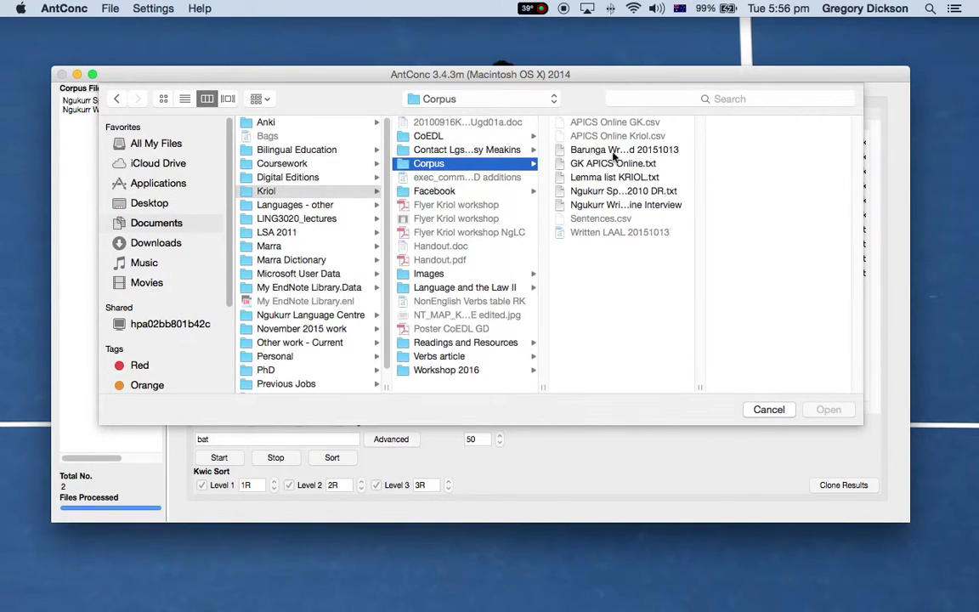
{"action": "left_click_drag", "start_coordinate": [702, 385], "coordinate": [823, 387]}
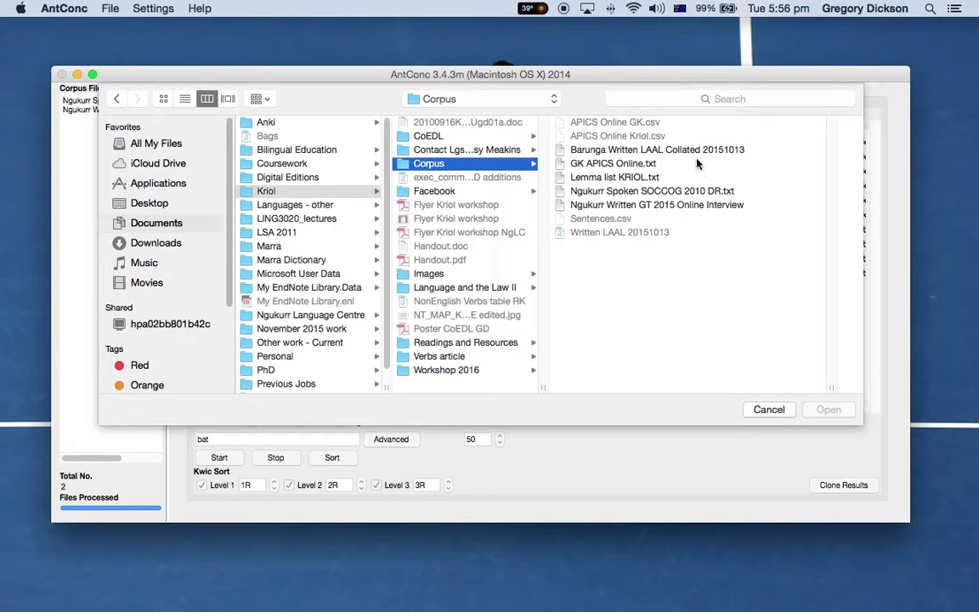
{"action": "left_click", "coordinate": [695, 151]}
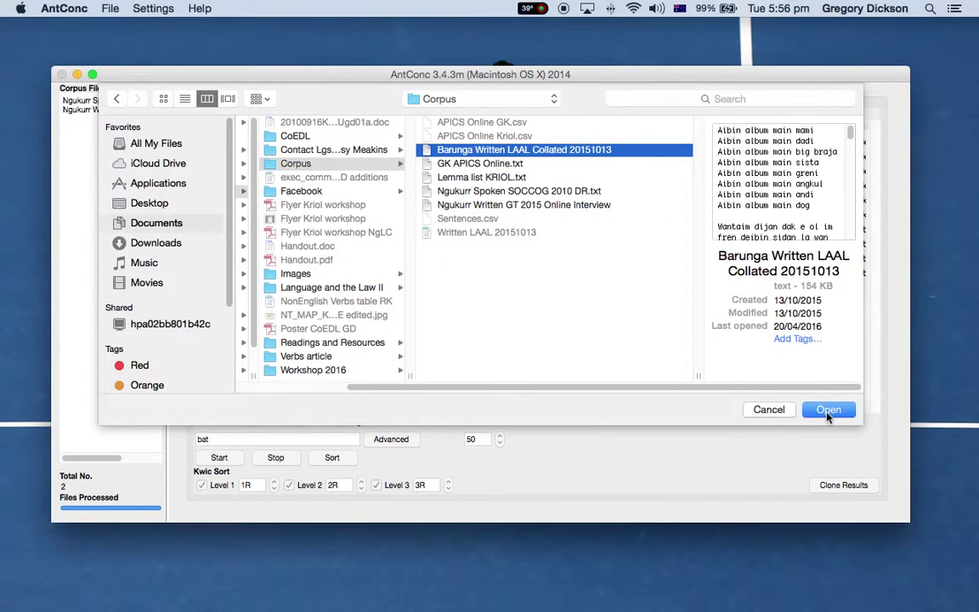
{"action": "left_click", "coordinate": [828, 412]}
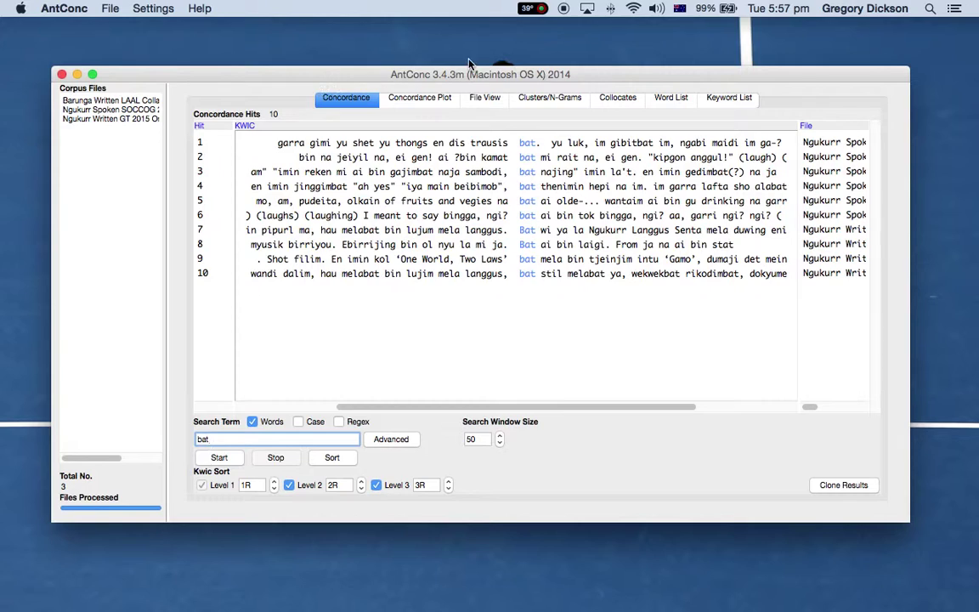
- Regenerate the word list for all three corpus files: 2971 types, 32204 tokens
{"action": "left_click", "coordinate": [671, 99]}
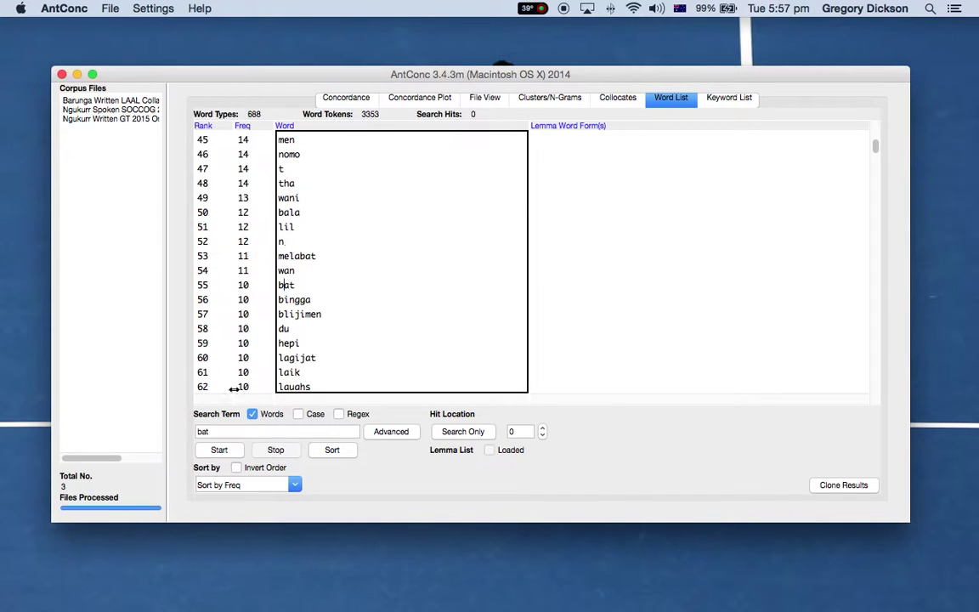
{"action": "left_click", "coordinate": [219, 452]}
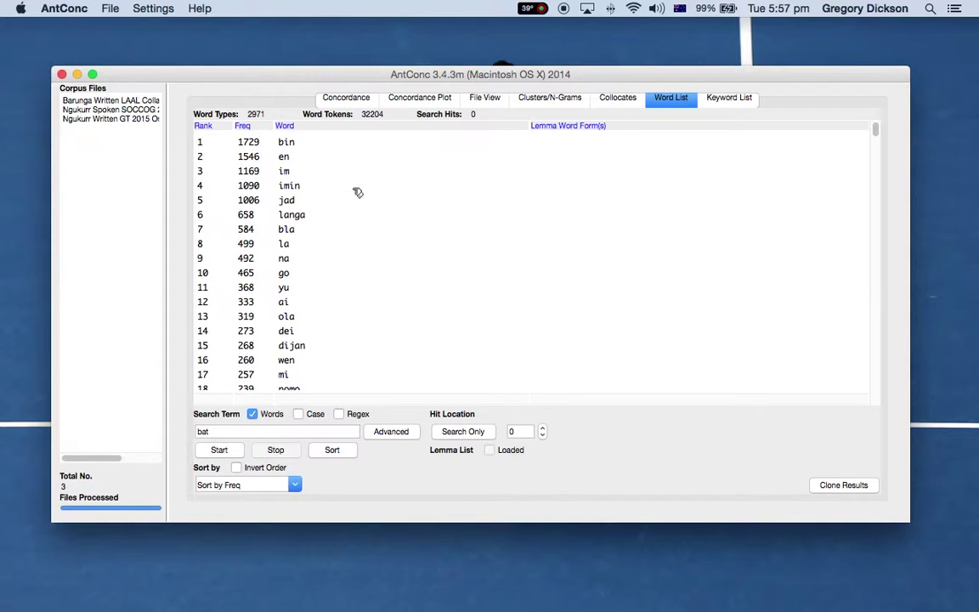
{"action": "left_click", "coordinate": [366, 101]}
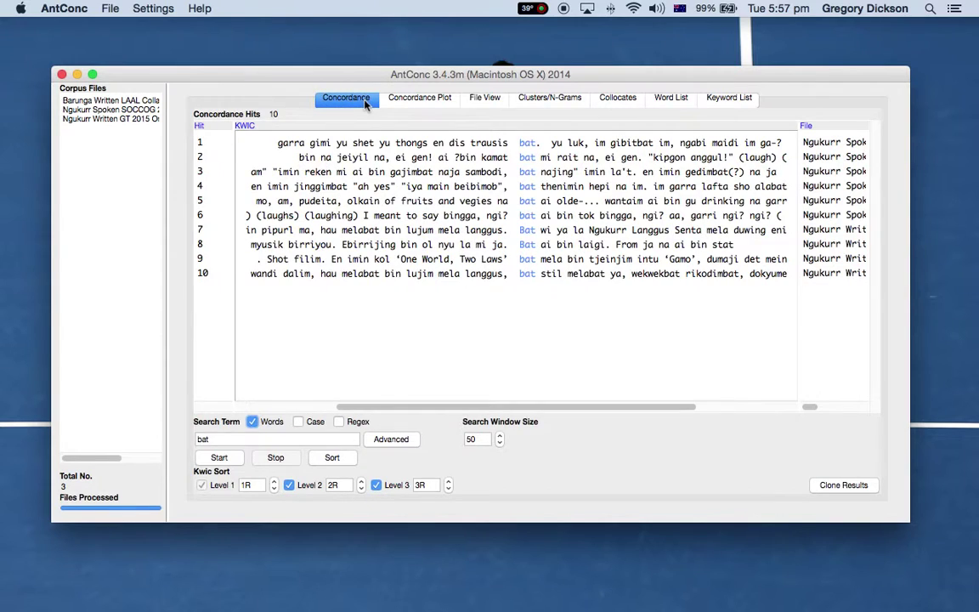
- Replace 'bat' with 'mela' as the concordance search and scroll through its 45 hits
{"action": "left_click", "coordinate": [237, 439]}
{"action": "key", "text": "BackSpace"}
{"action": "key", "text": "BackSpace"}
{"action": "key", "text": "BackSpace"}
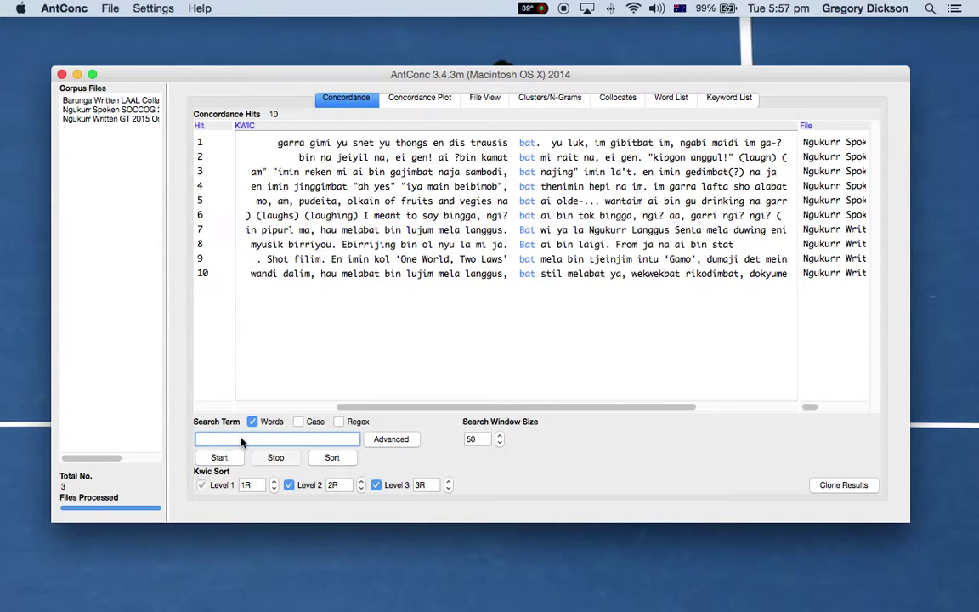
{"action": "type", "text": "mela"}
{"action": "key", "text": "Return"}
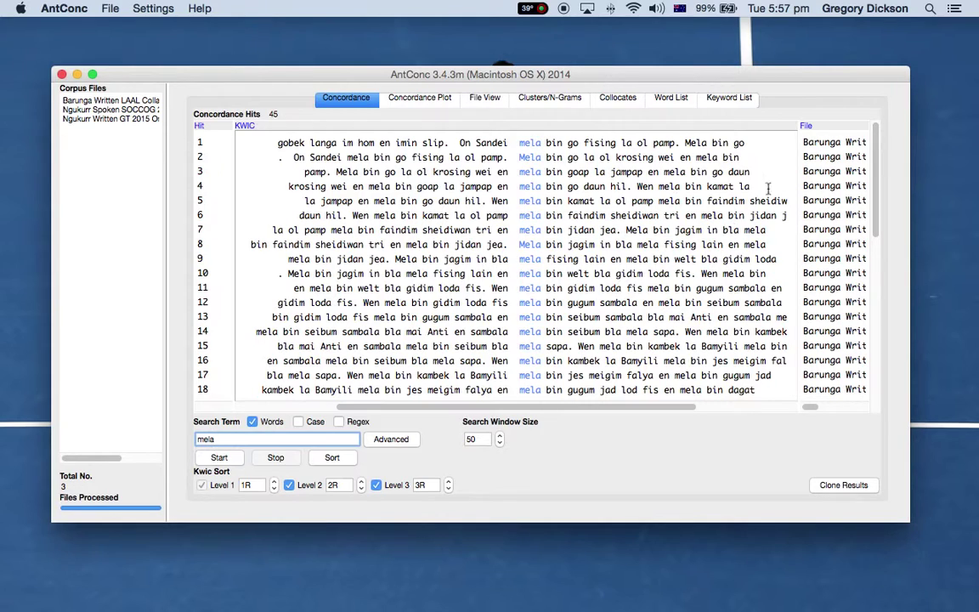
{"action": "left_click_drag", "start_coordinate": [612, 409], "coordinate": [643, 409]}
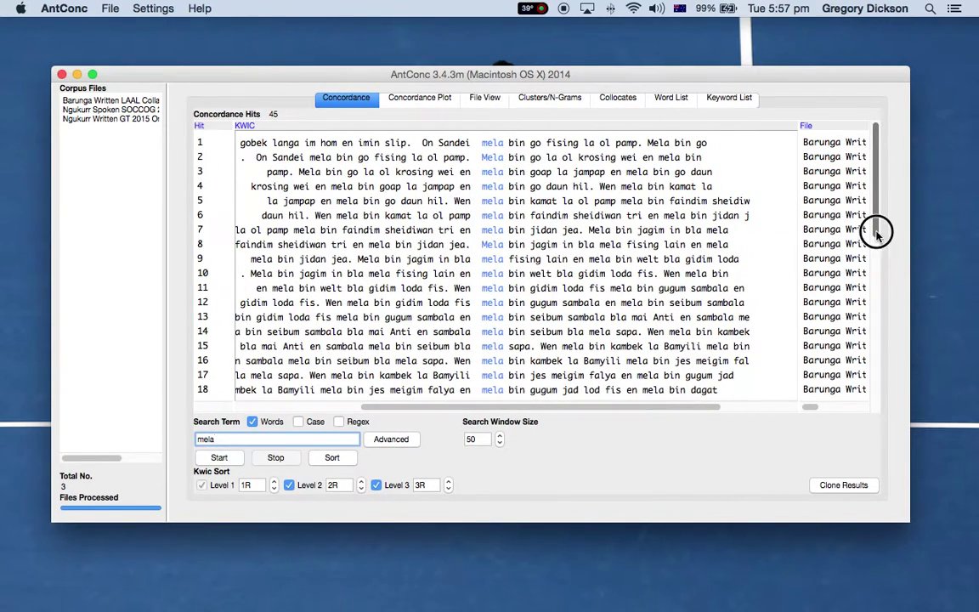
{"action": "left_click_drag", "start_coordinate": [875, 227], "coordinate": [938, 399]}
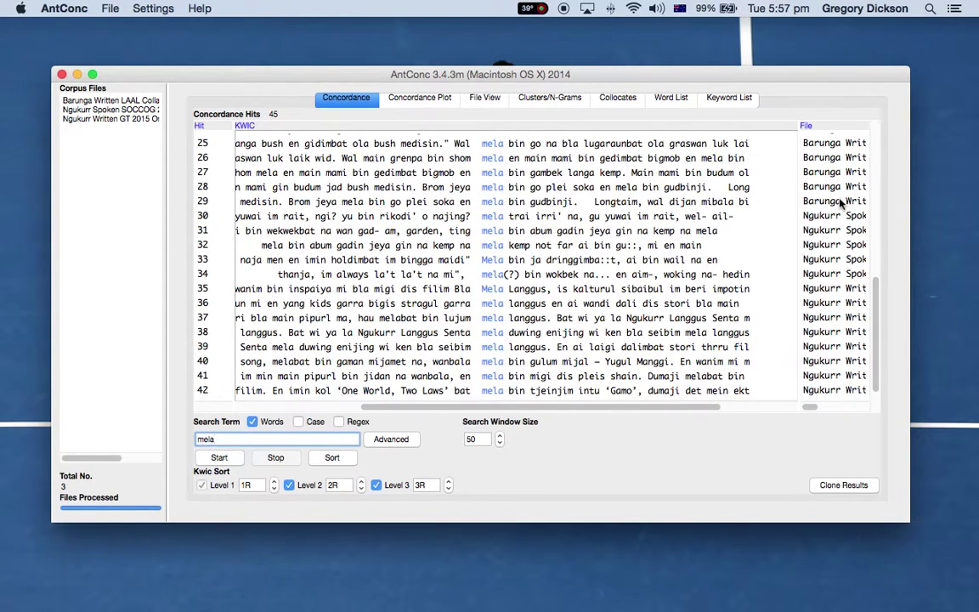
{"action": "left_click_drag", "start_coordinate": [876, 292], "coordinate": [933, 337]}
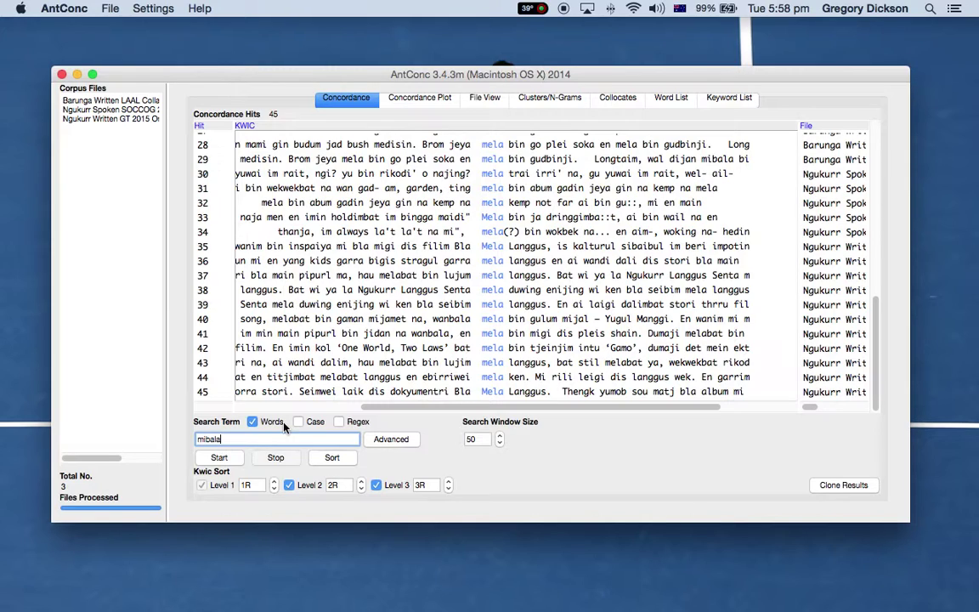
- Run the 'mibala' concordance search and scroll down to the last of its 151 hits
{"action": "key", "text": "Return"}
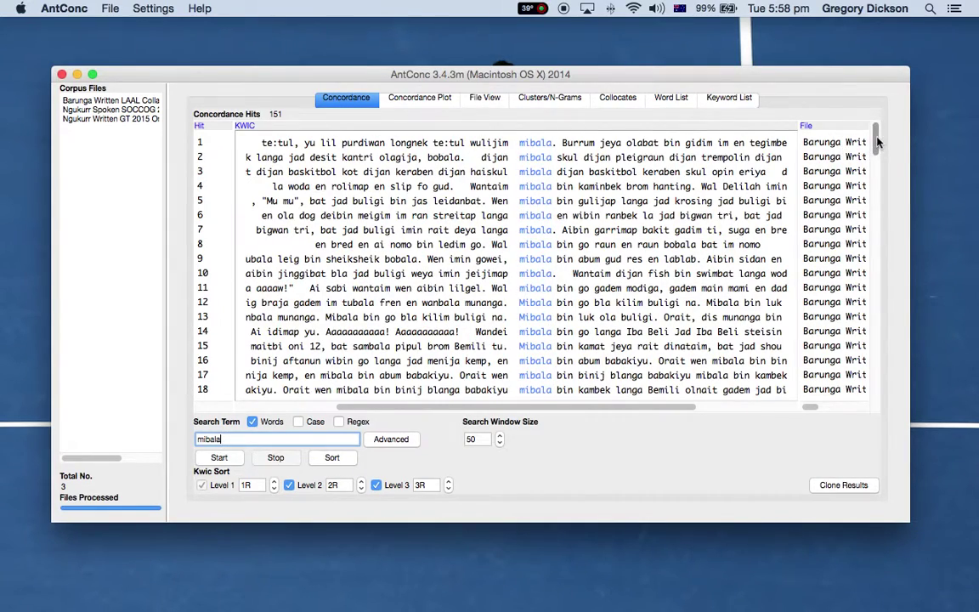
{"action": "left_click_drag", "start_coordinate": [878, 143], "coordinate": [872, 396]}
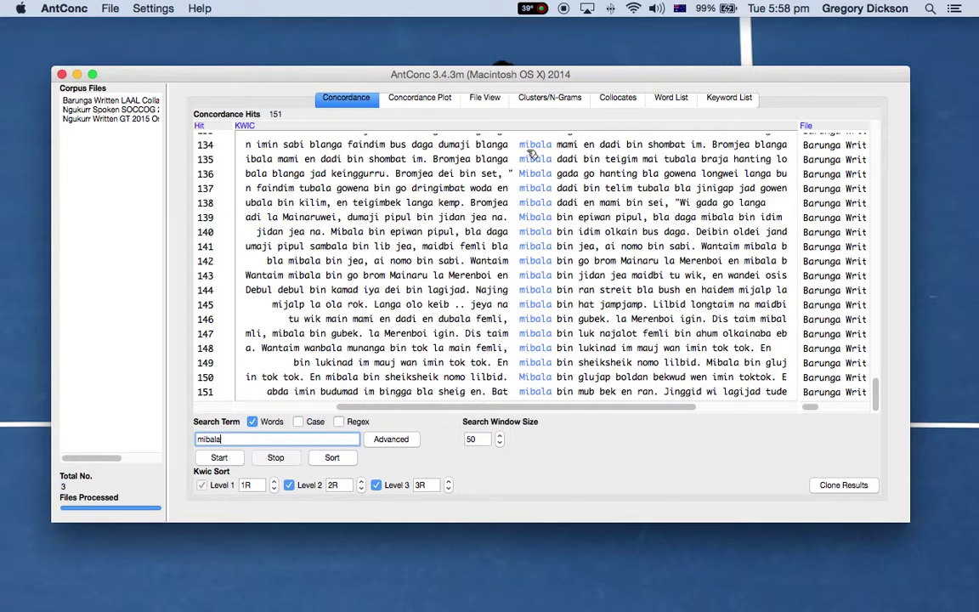
{"action": "left_click", "coordinate": [619, 98]}
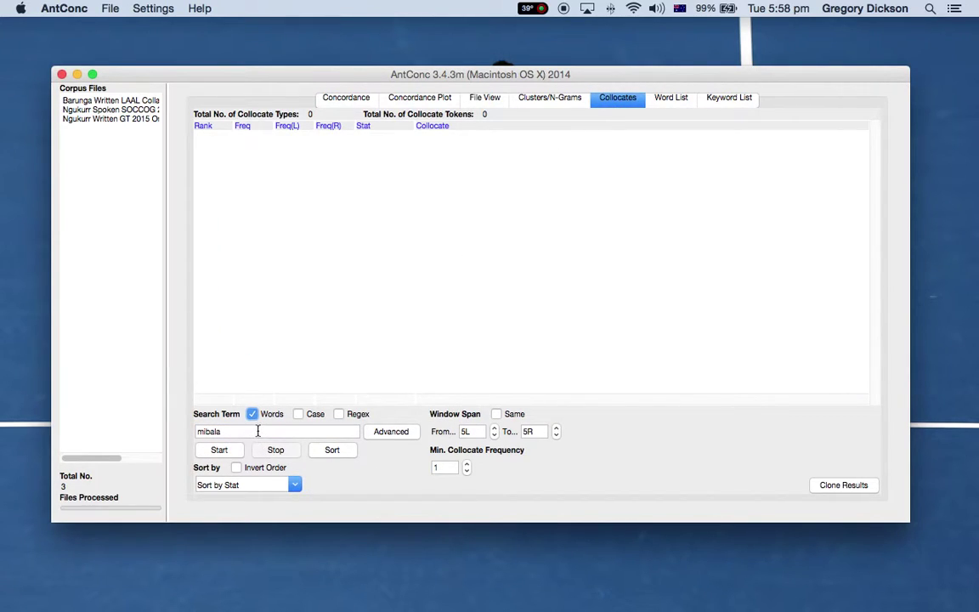
- Run a collocate search for 'mela' in place of the old term
{"action": "left_click_drag", "start_coordinate": [258, 431], "coordinate": [122, 426]}
{"action": "type", "text": "mela"}
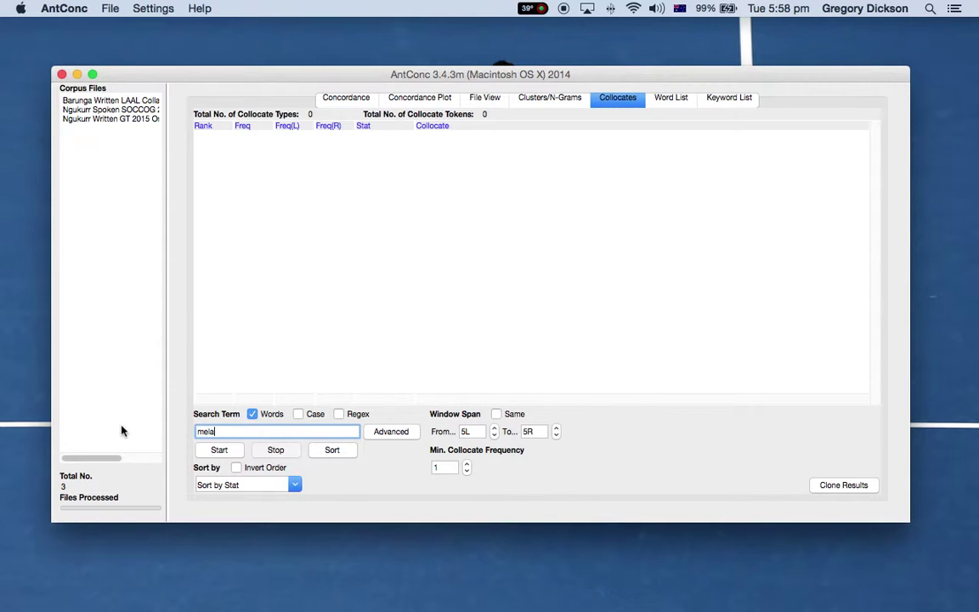
{"action": "key", "text": "Return"}
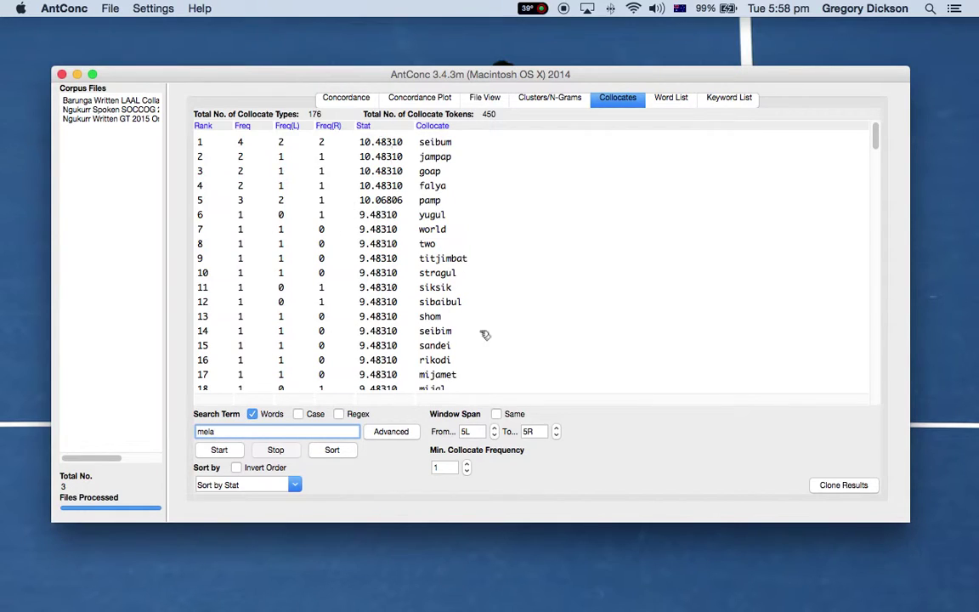
- Recompute 'mela' collocates with a 3L–3R window span and minimum collocate frequency 3
{"action": "left_click", "coordinate": [495, 435]}
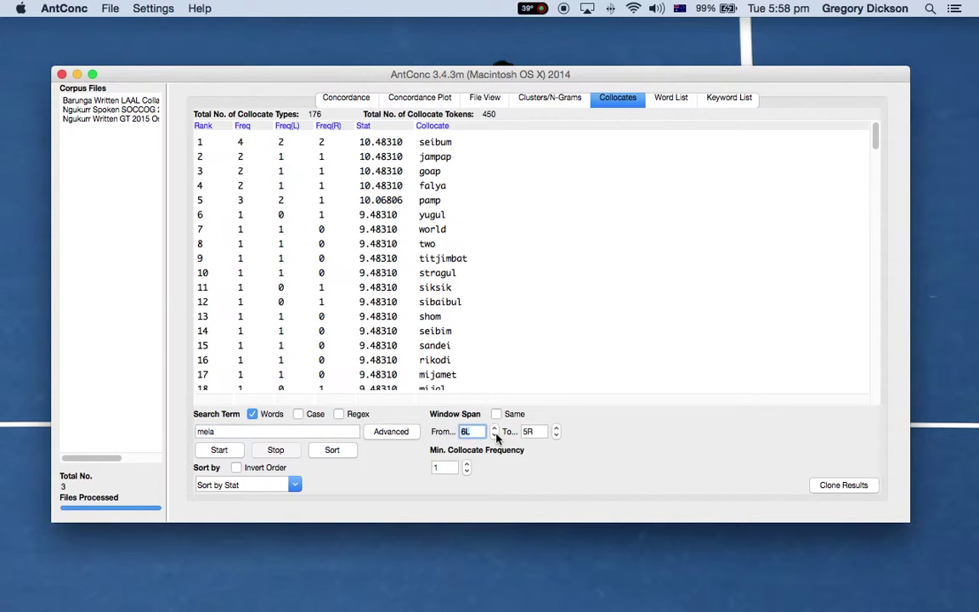
{"action": "left_click", "coordinate": [495, 434]}
{"action": "left_click", "coordinate": [557, 436]}
{"action": "left_click", "coordinate": [467, 464]}
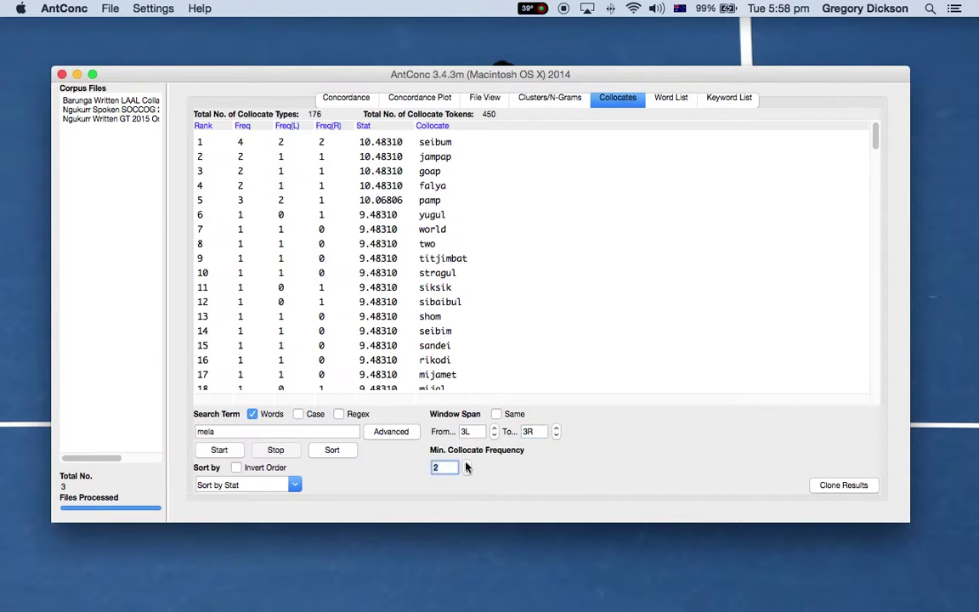
{"action": "left_click", "coordinate": [219, 451]}
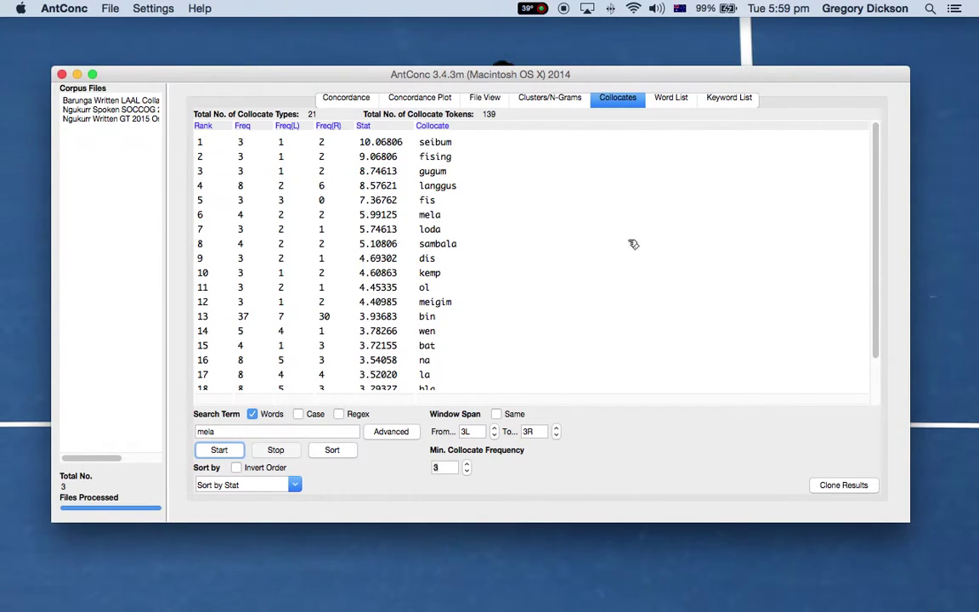
{"action": "left_click", "coordinate": [670, 99]}
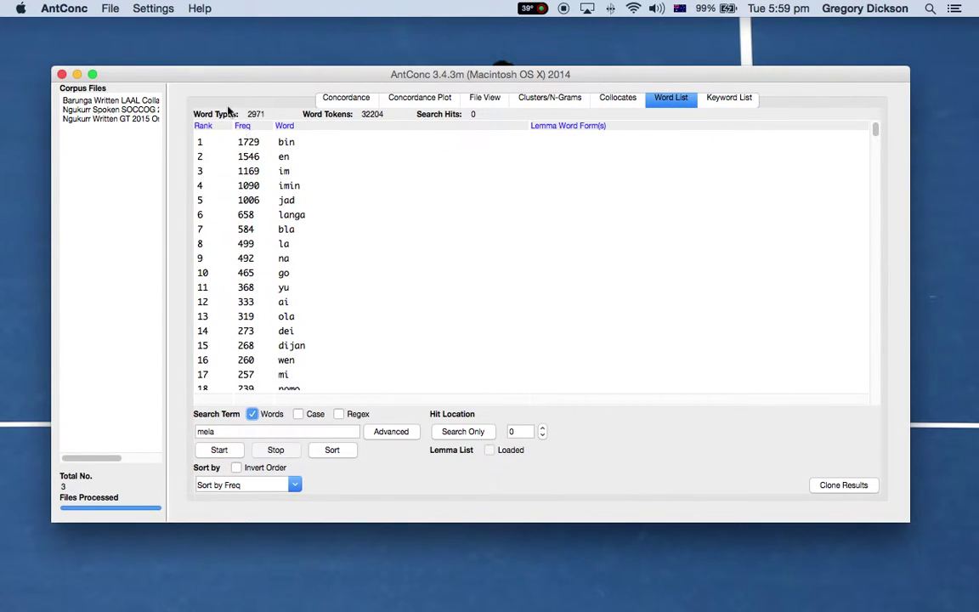
- Bring up the Word List section of Settings > Tool Preferences
{"action": "left_click", "coordinate": [149, 8]}
{"action": "mouse_move", "coordinate": [114, 8]}
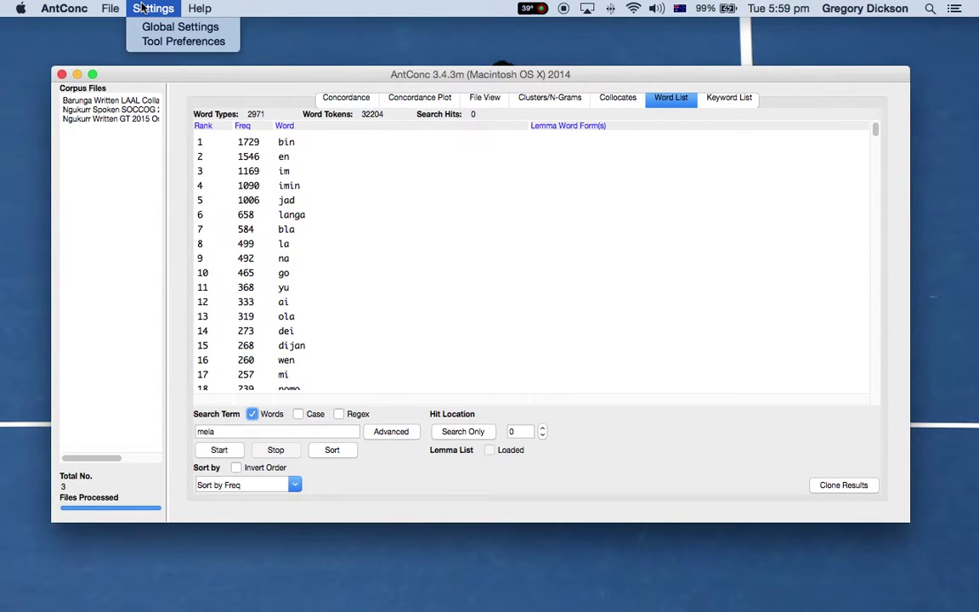
{"action": "left_click", "coordinate": [153, 41]}
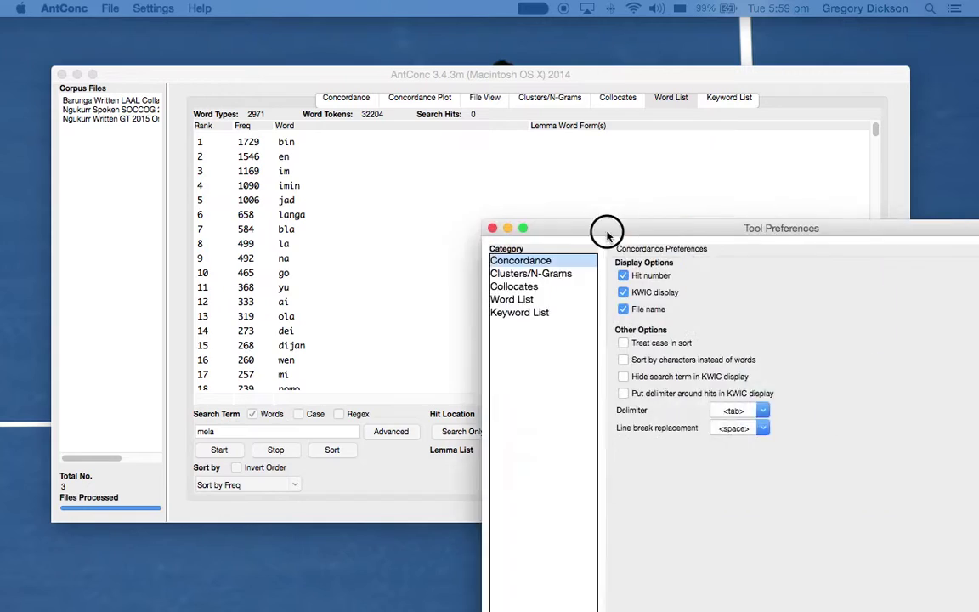
{"action": "left_click_drag", "start_coordinate": [608, 227], "coordinate": [499, 105]}
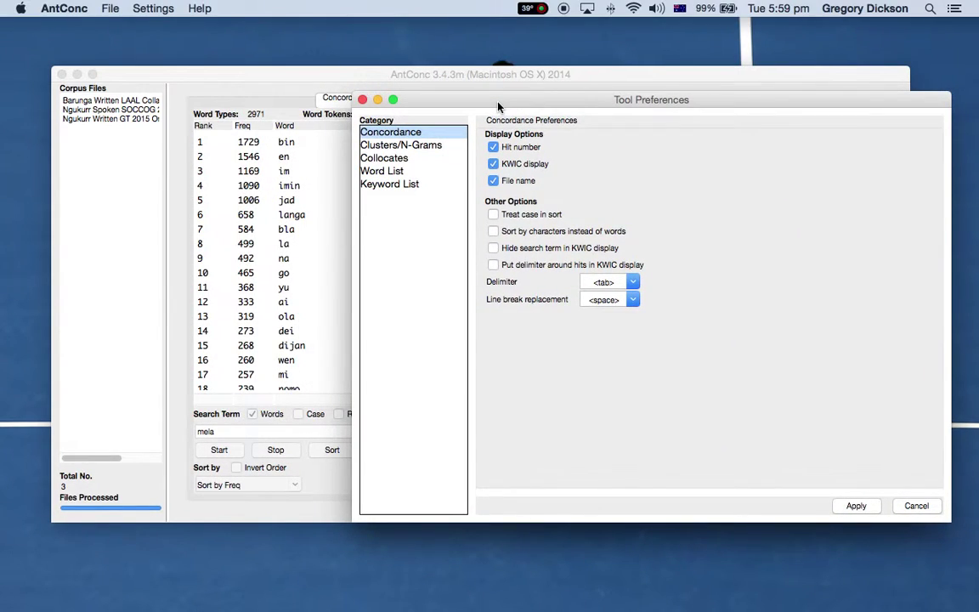
{"action": "left_click", "coordinate": [381, 171]}
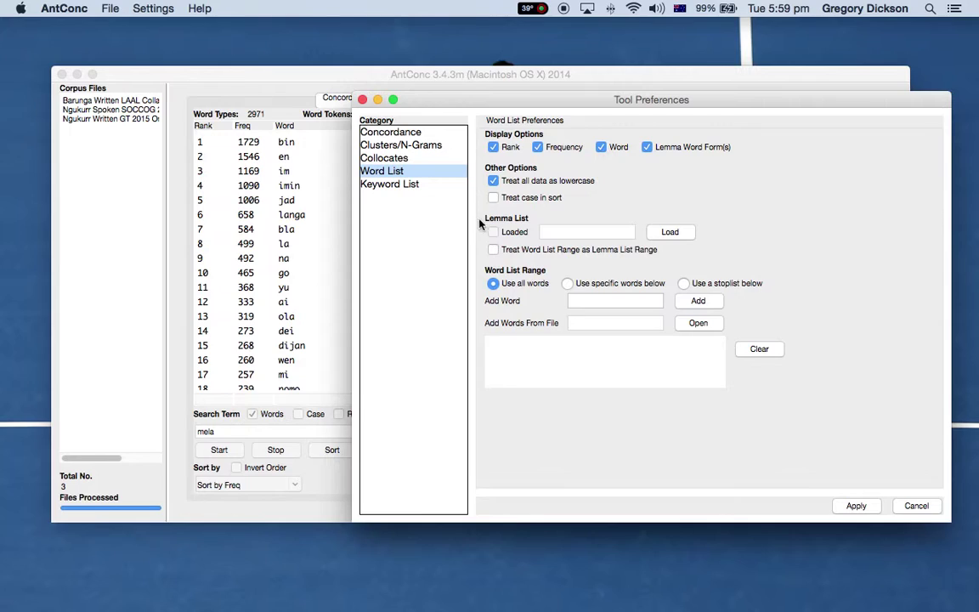
- Load 'Lemma list KRIOL.txt' from the Documents/Kriol Corpus folder as the lemma list
{"action": "left_click", "coordinate": [674, 234]}
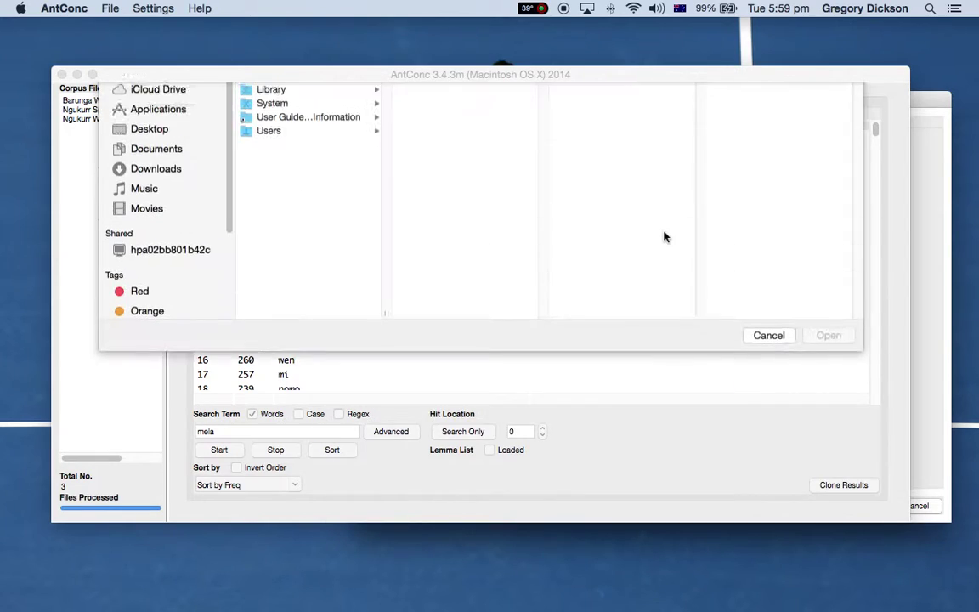
{"action": "left_click", "coordinate": [158, 204]}
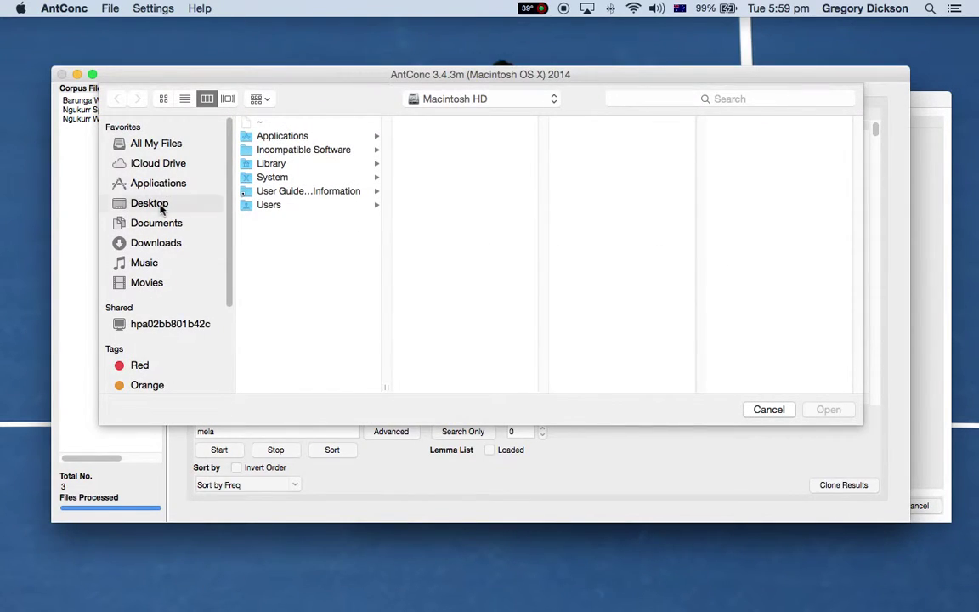
{"action": "left_click", "coordinate": [206, 216]}
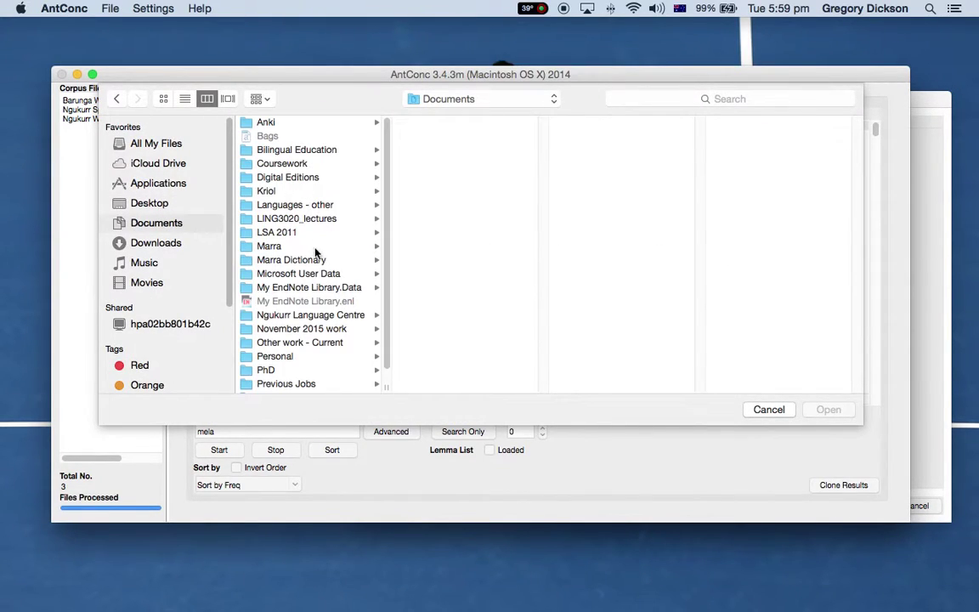
{"action": "left_click", "coordinate": [296, 191]}
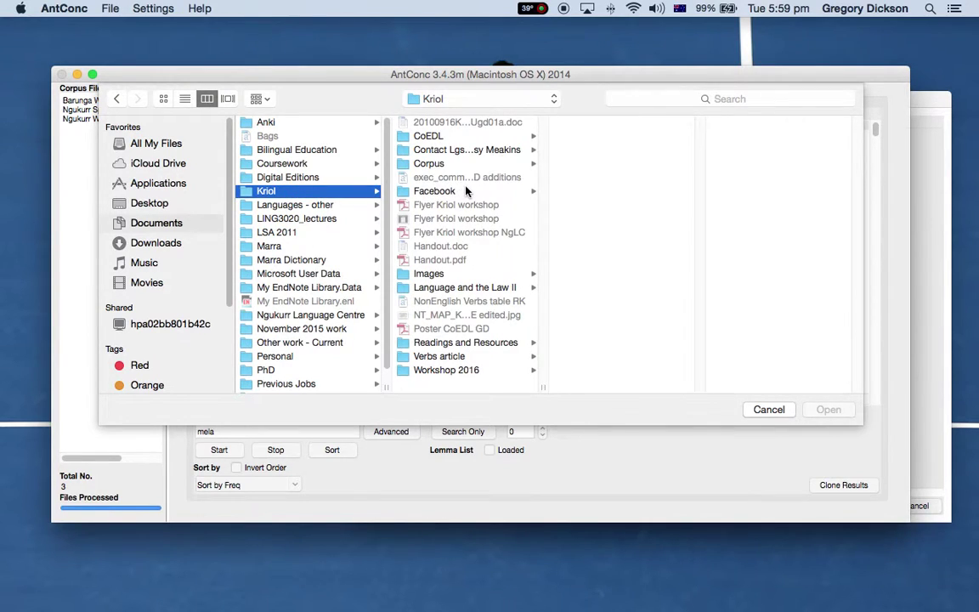
{"action": "left_click", "coordinate": [463, 192]}
{"action": "left_click", "coordinate": [426, 165]}
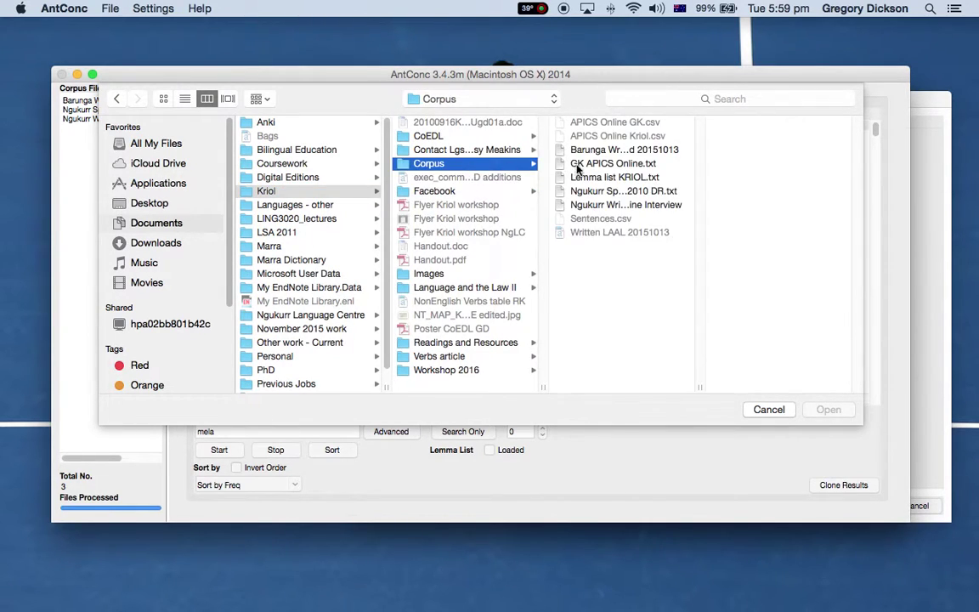
{"action": "left_click", "coordinate": [595, 177]}
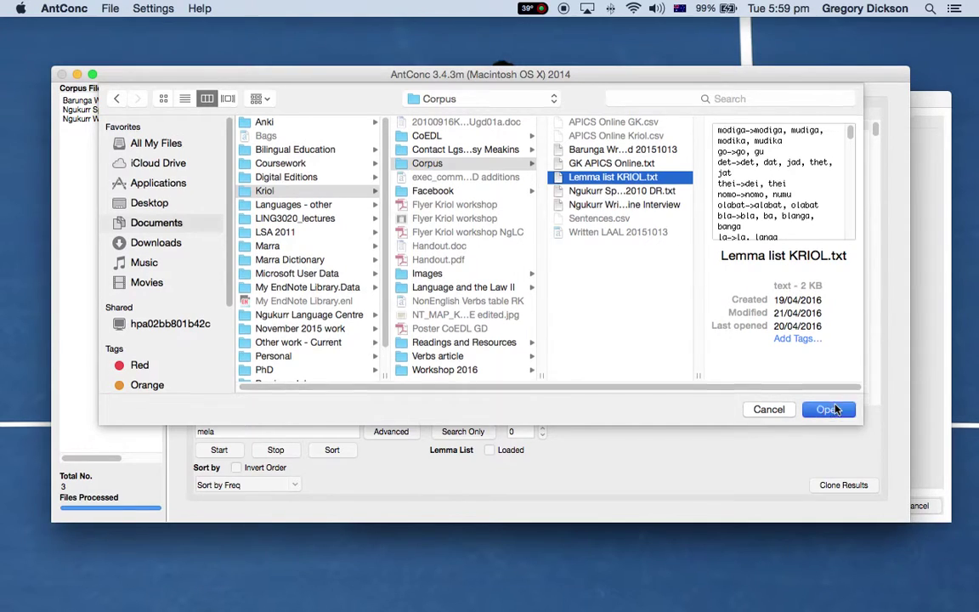
{"action": "left_click", "coordinate": [829, 409]}
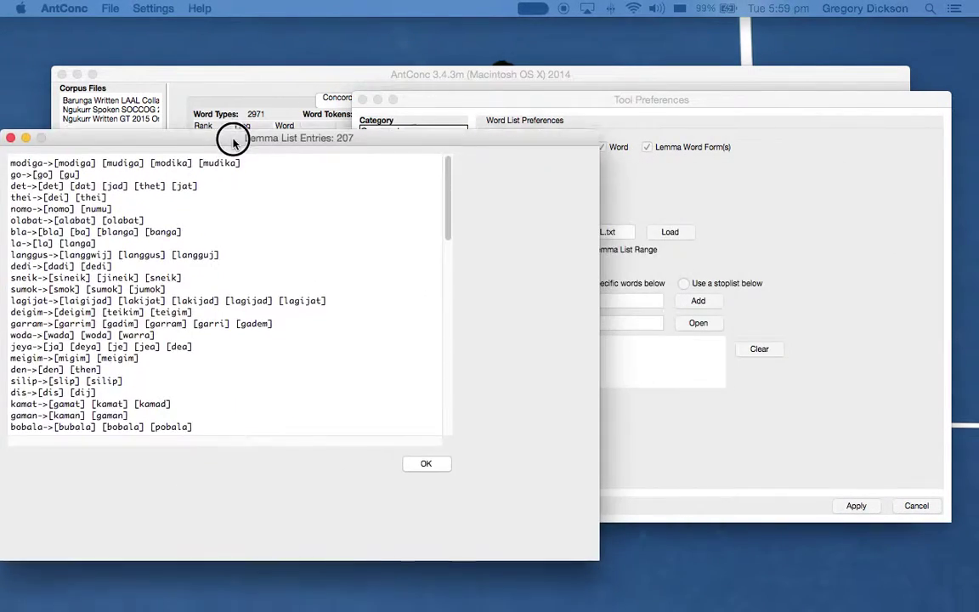
- Apply the Kriol lemma list and regenerate the word list: 2875 types, 32204 tokens
{"action": "left_click_drag", "start_coordinate": [229, 142], "coordinate": [261, 110]}
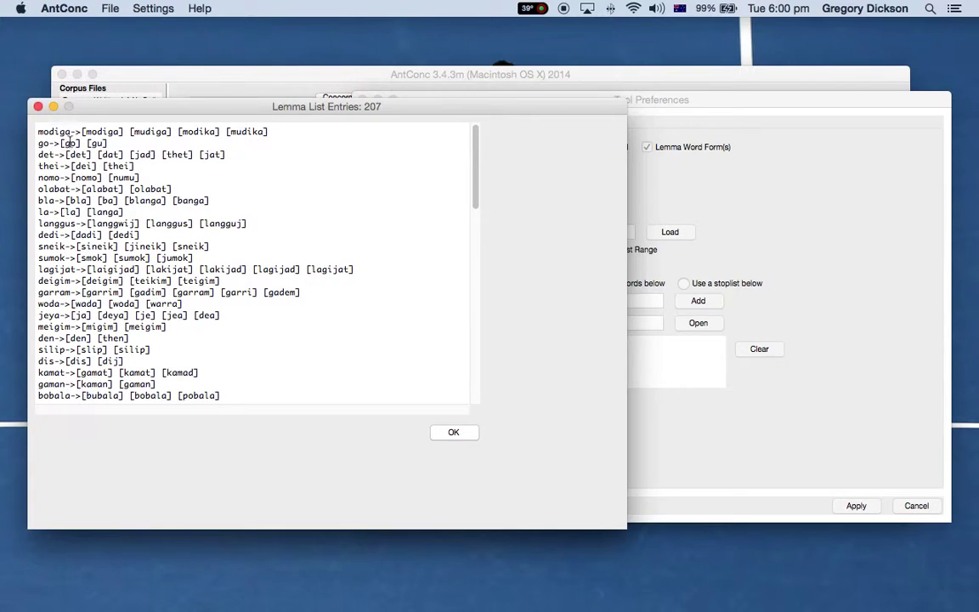
{"action": "left_click", "coordinate": [454, 433]}
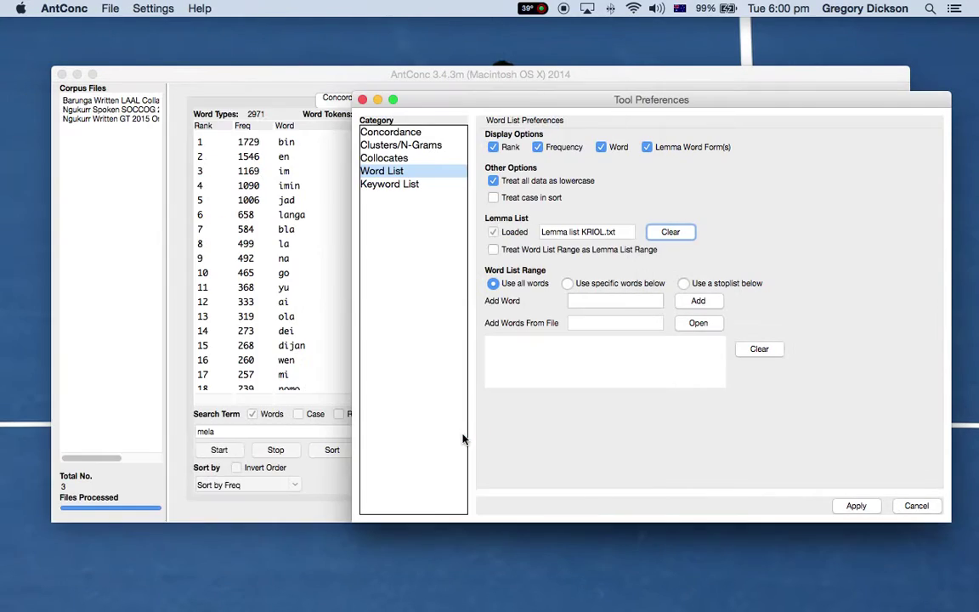
{"action": "left_click", "coordinate": [856, 506]}
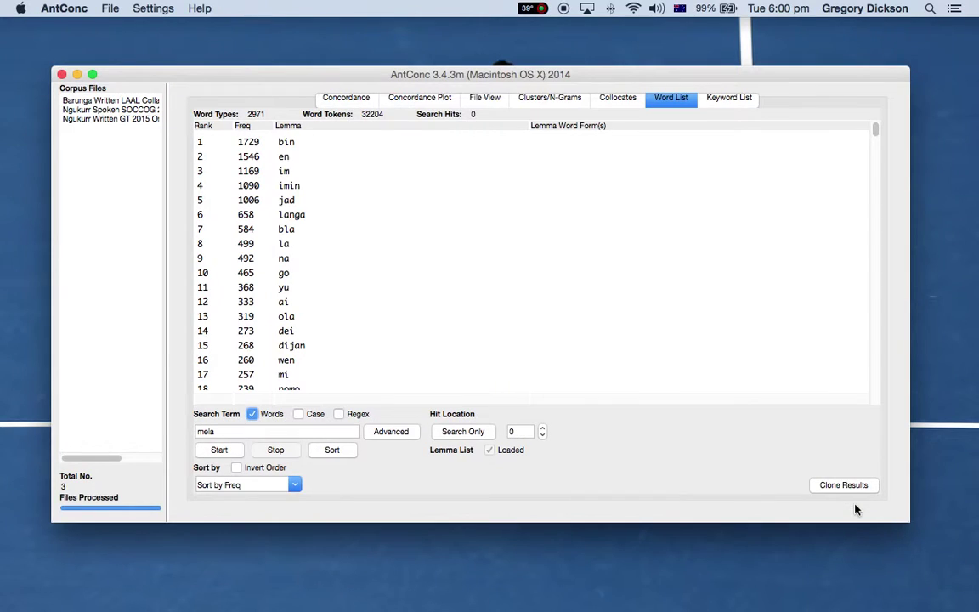
{"action": "left_click", "coordinate": [240, 452]}
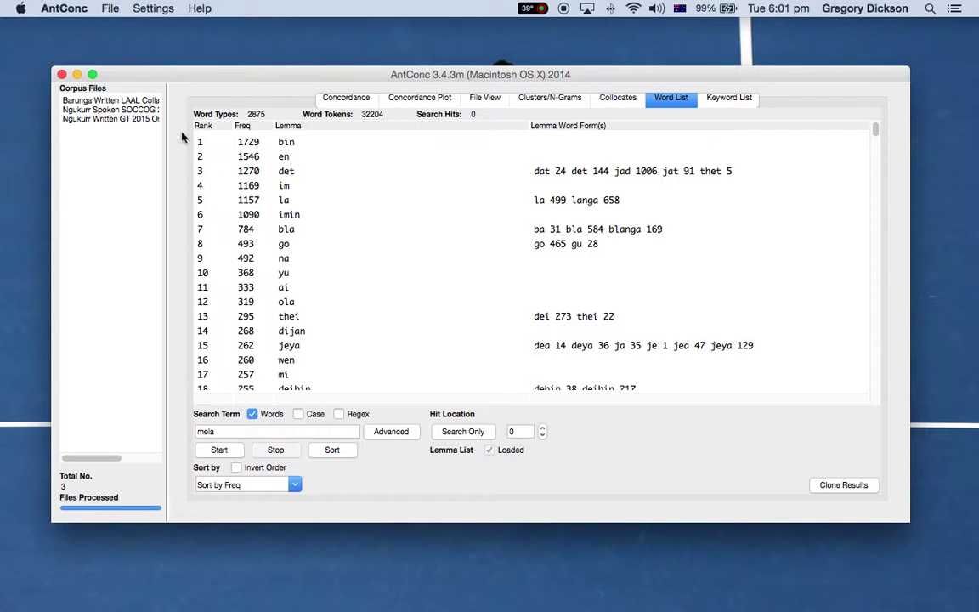
{"action": "mouse_move", "coordinate": [191, 76]}
{"action": "left_mouse_down"}
{"action": "mouse_move", "coordinate": [177, 82]}
{"action": "mouse_move", "coordinate": [204, 90]}
{"action": "left_mouse_up"}
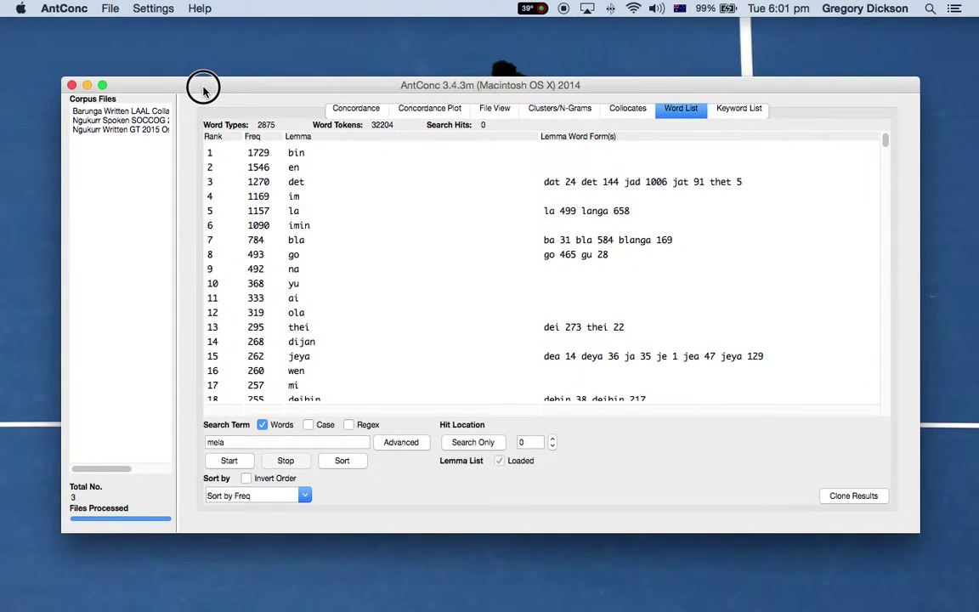